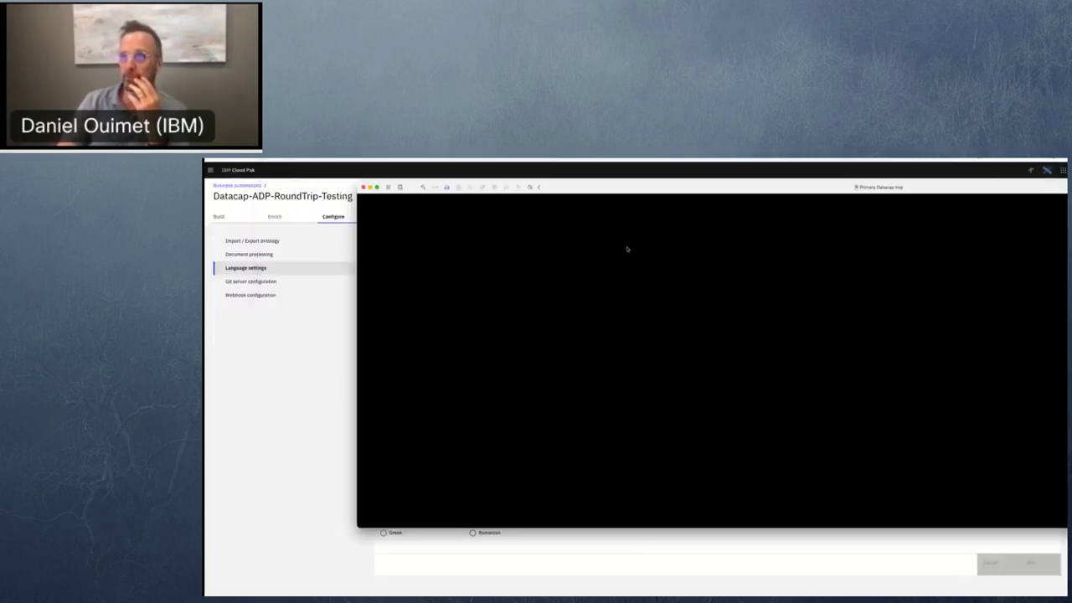
Move the remote session window aside and show the build overview of the Datacap-ADP-RoundTrip-Testing project
left_click_drag(627, 246, 669, 170)
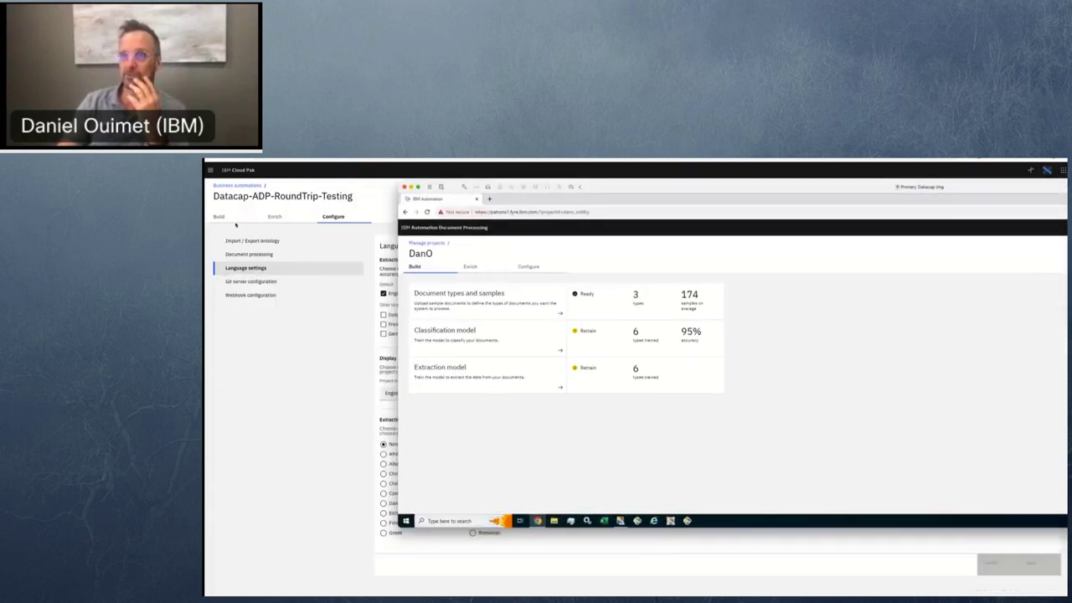
left_click(219, 216)
left_click(219, 216)
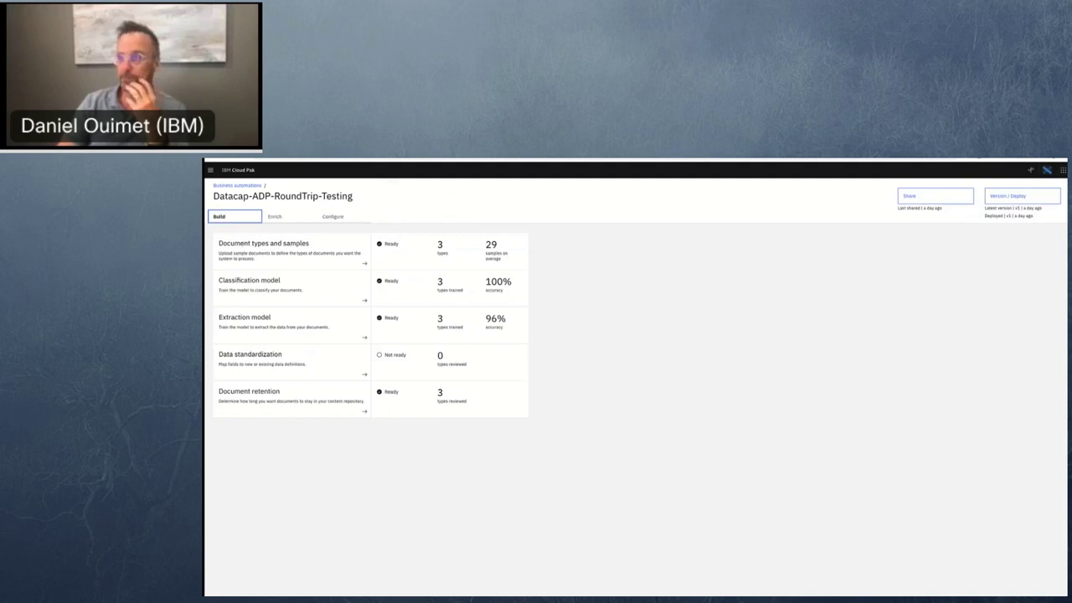
key("ctrl+super+f")
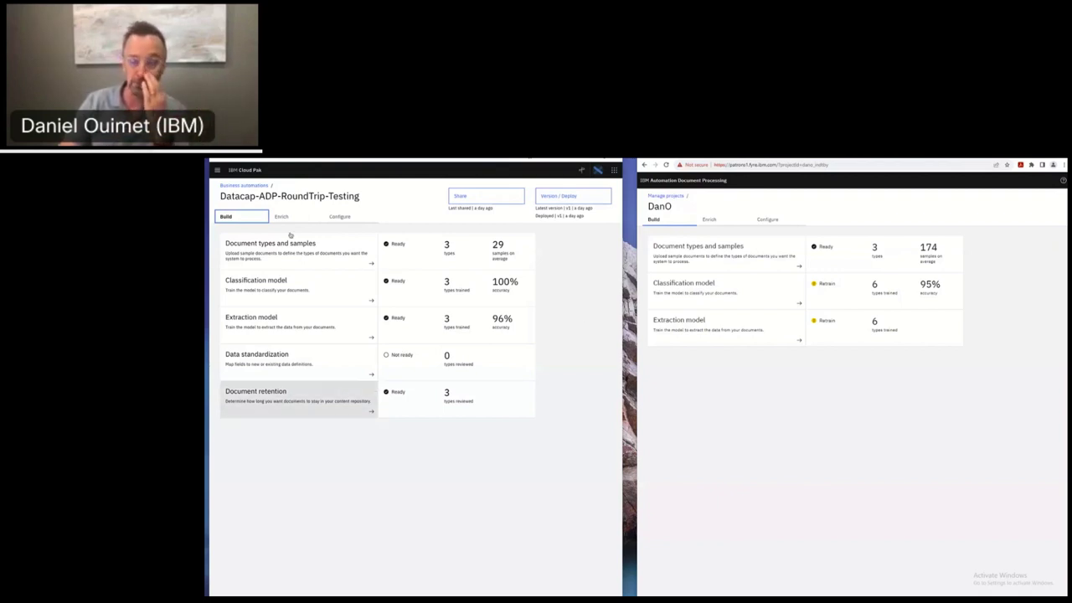
Leave the Datacap-ADP-RoundTrip-Testing project and open the Business automations overview from the main navigation
left_click(240, 185)
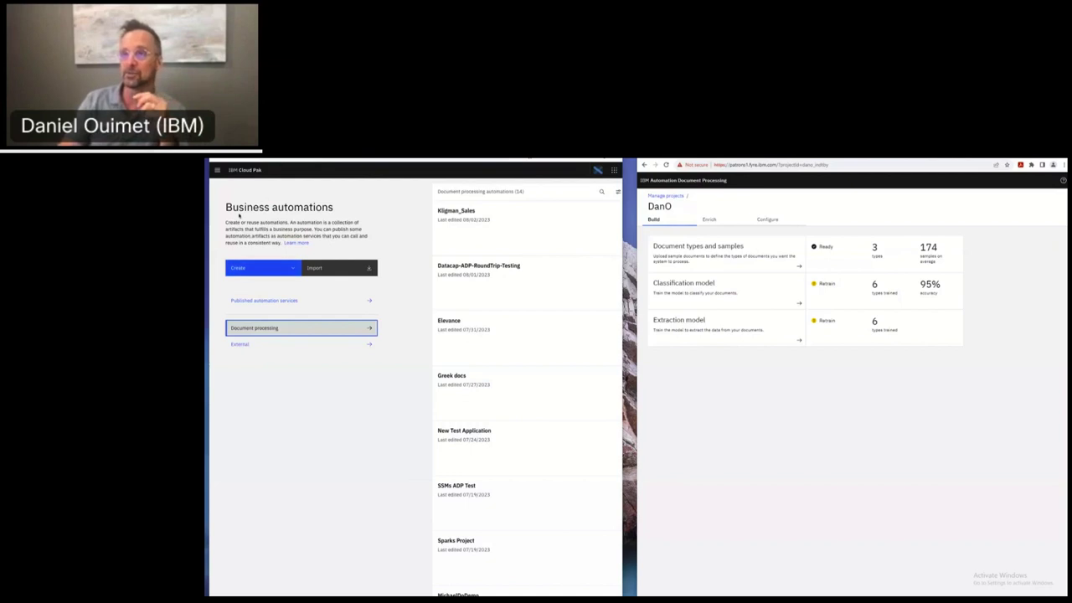
left_click(216, 170)
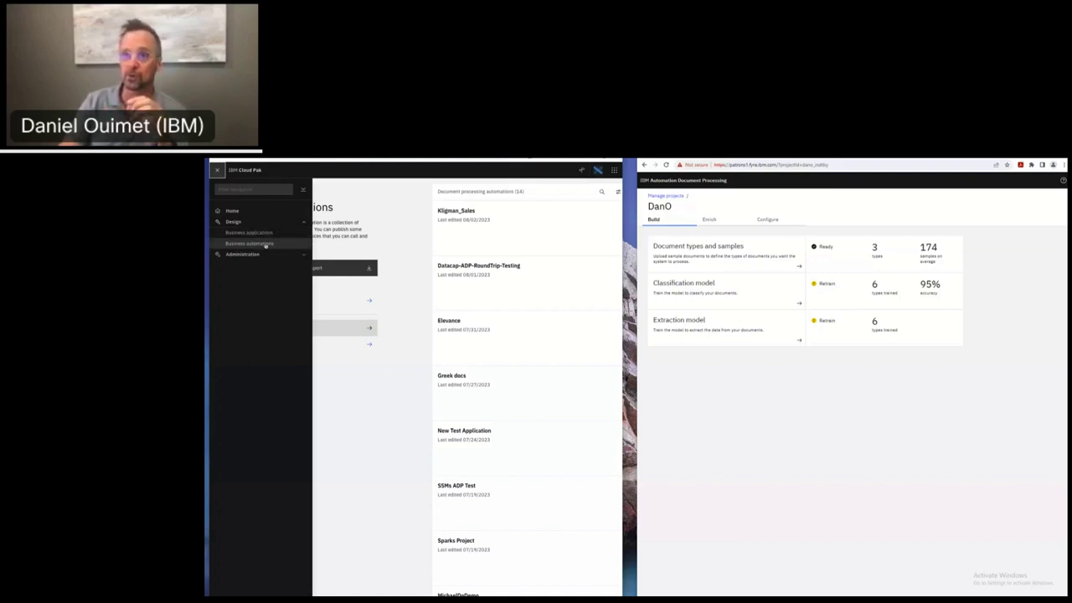
left_click(264, 244)
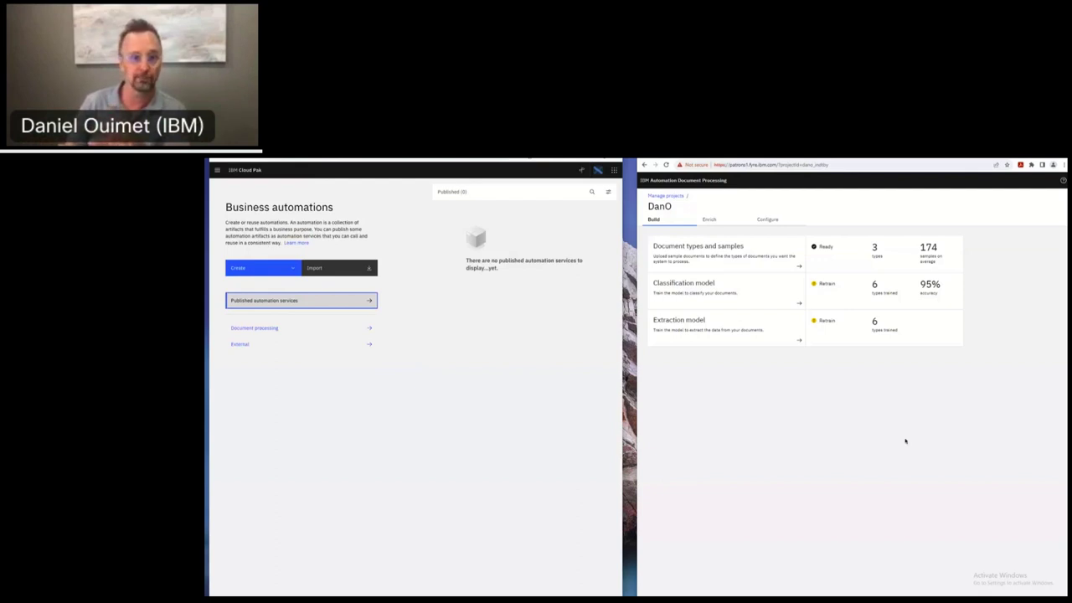
Switch to the DanO project and examine its enrichment options, configuration section and project import/export options
left_click(865, 427)
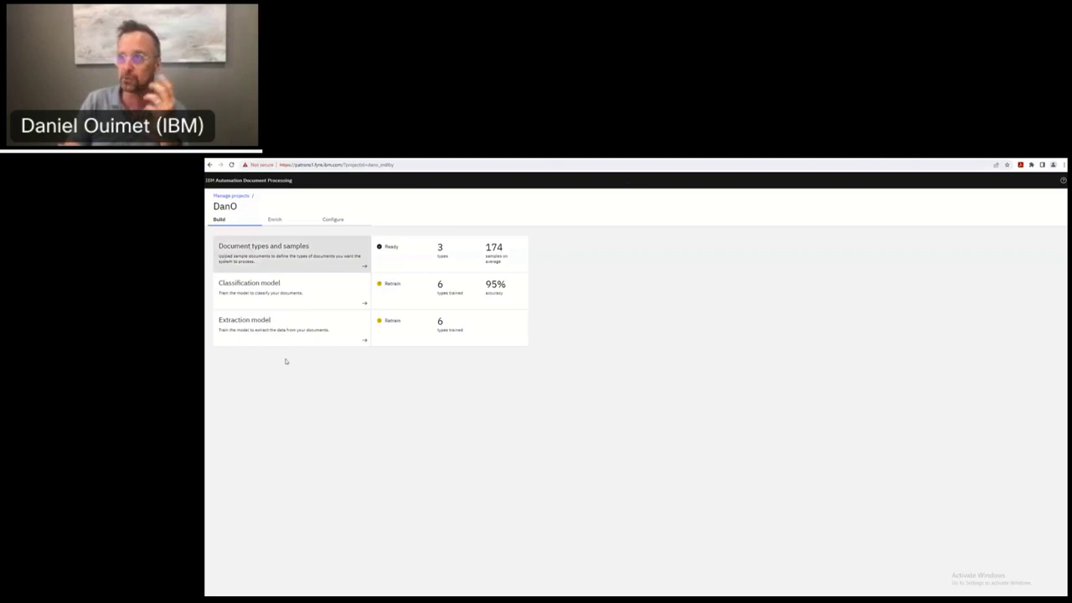
left_click(276, 221)
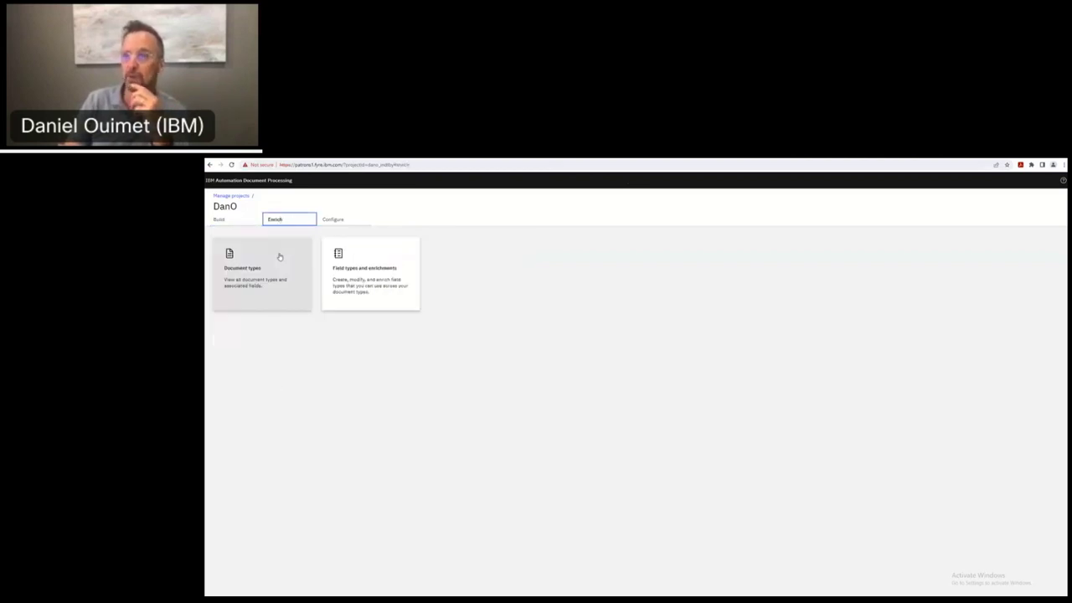
left_click(351, 221)
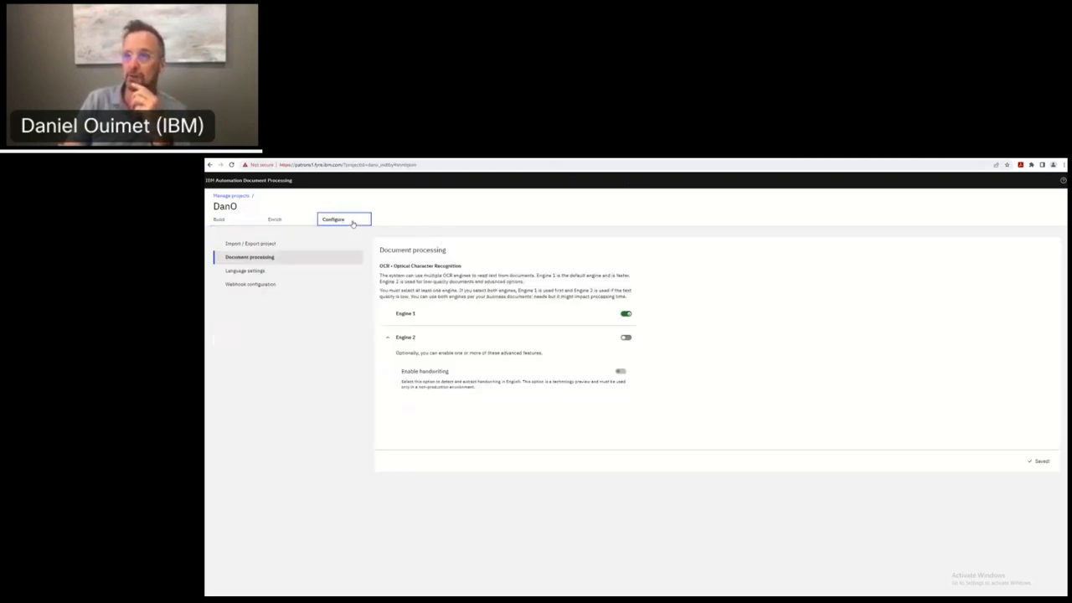
left_click(251, 243)
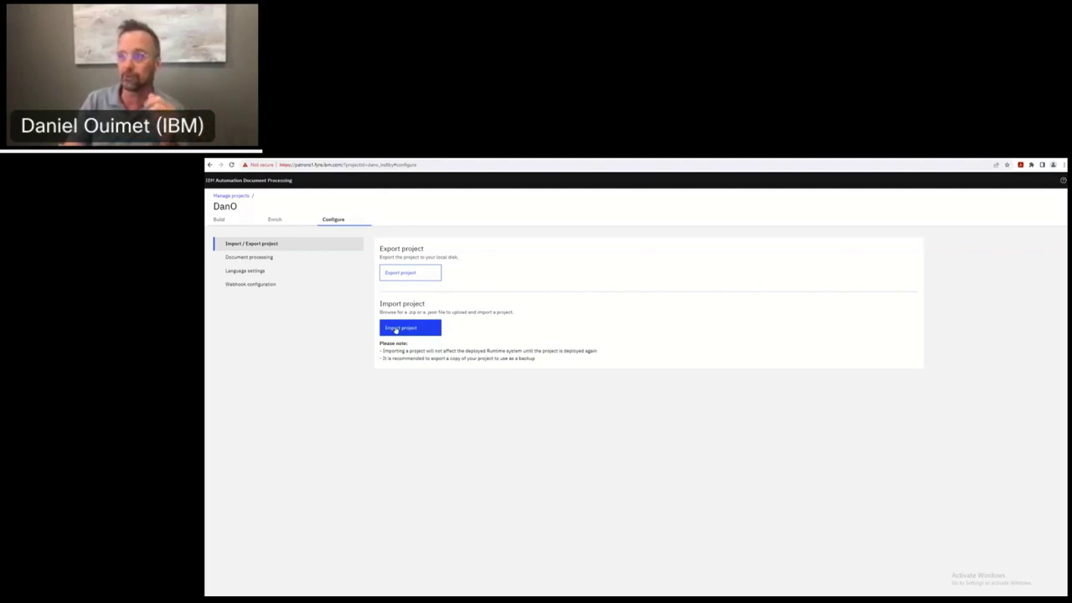
left_click(248, 257)
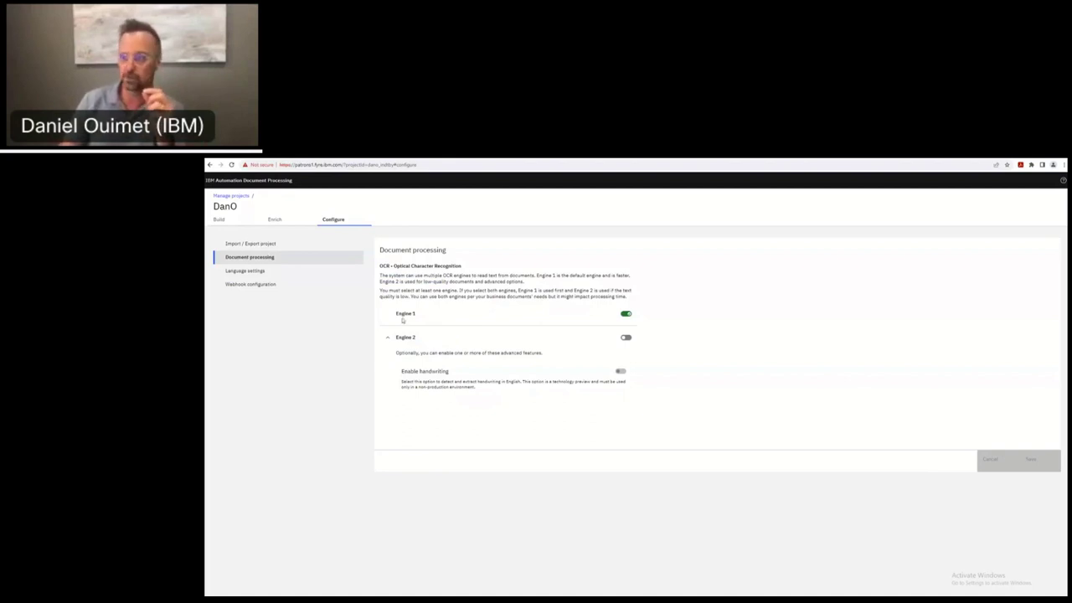
left_click_drag(395, 314, 419, 315)
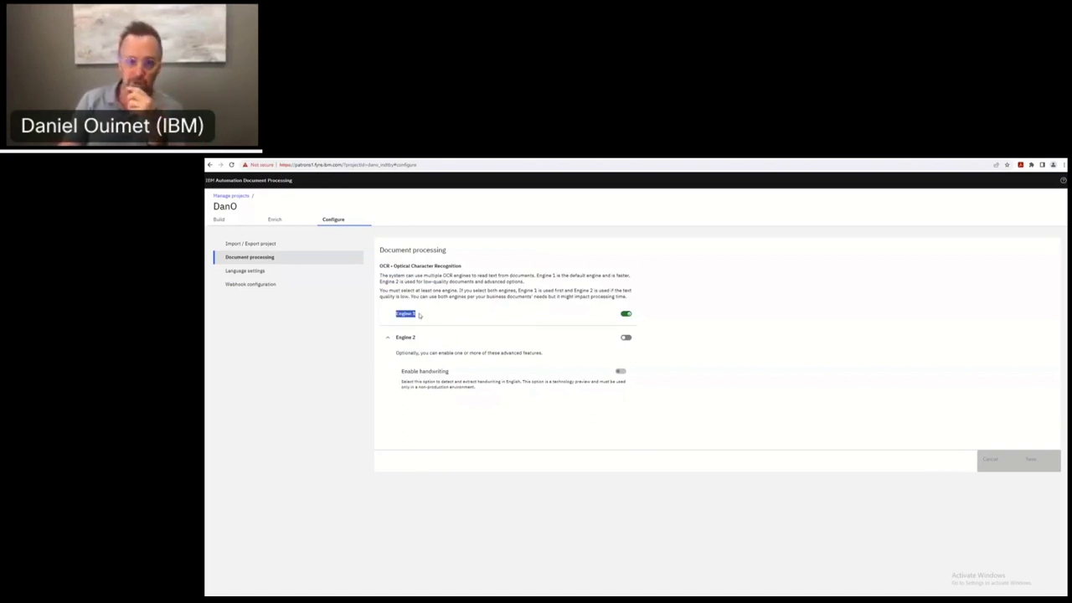
left_click(656, 324)
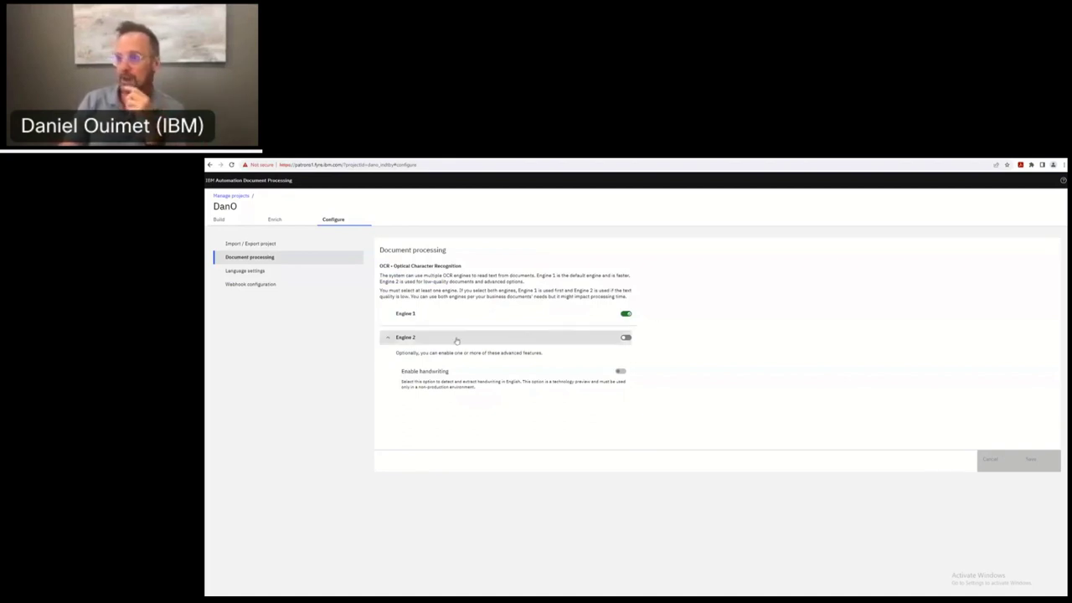
Try enabling OCR Engine 2, switch it off again, and highlight the text explaining the two engines
left_click(625, 338)
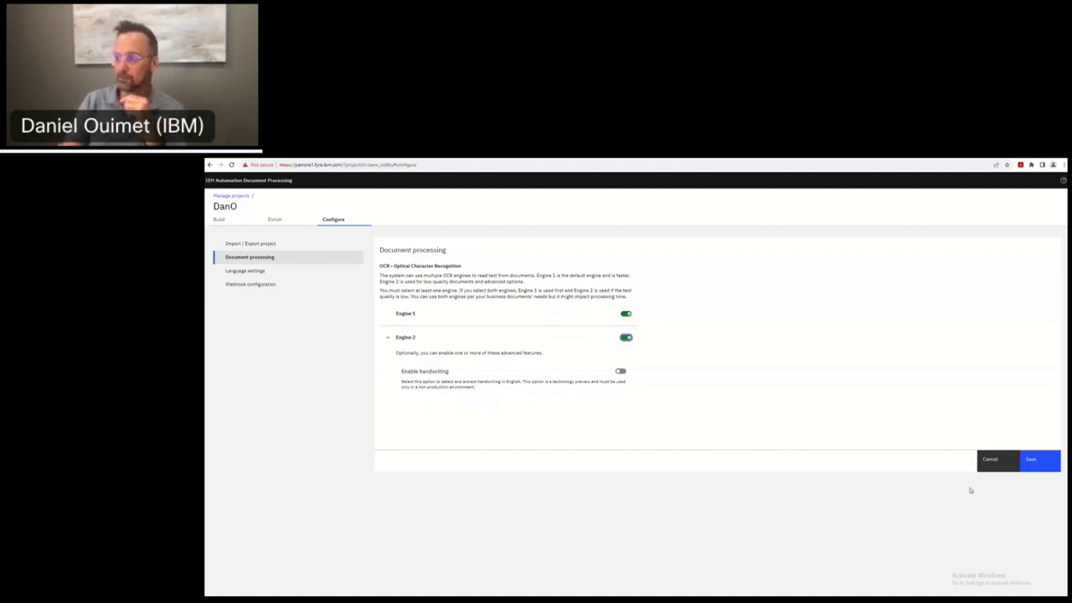
left_click(624, 338)
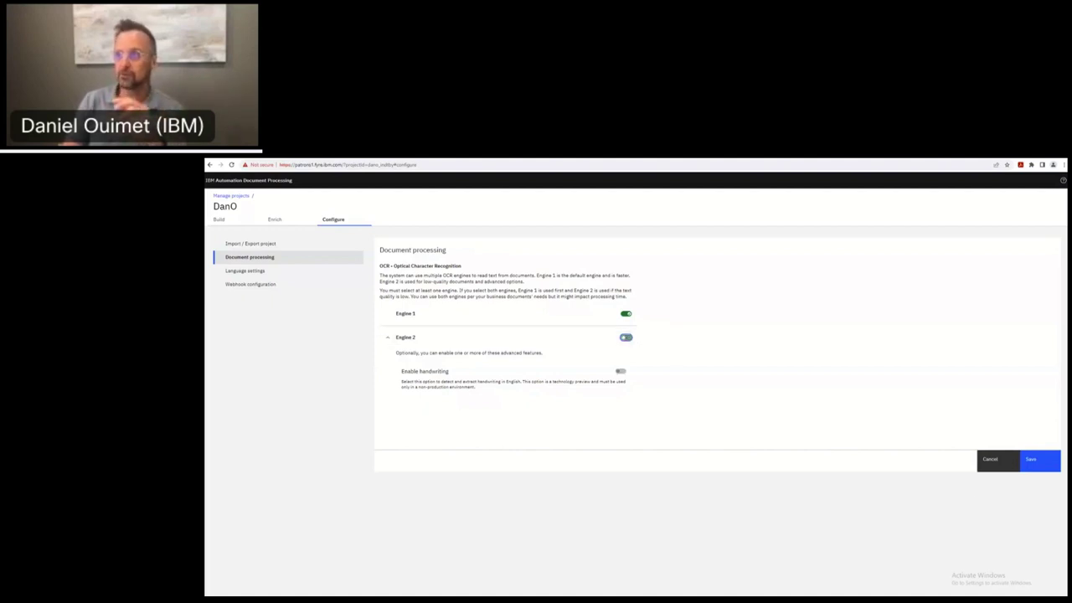
left_click_drag(404, 283, 495, 304)
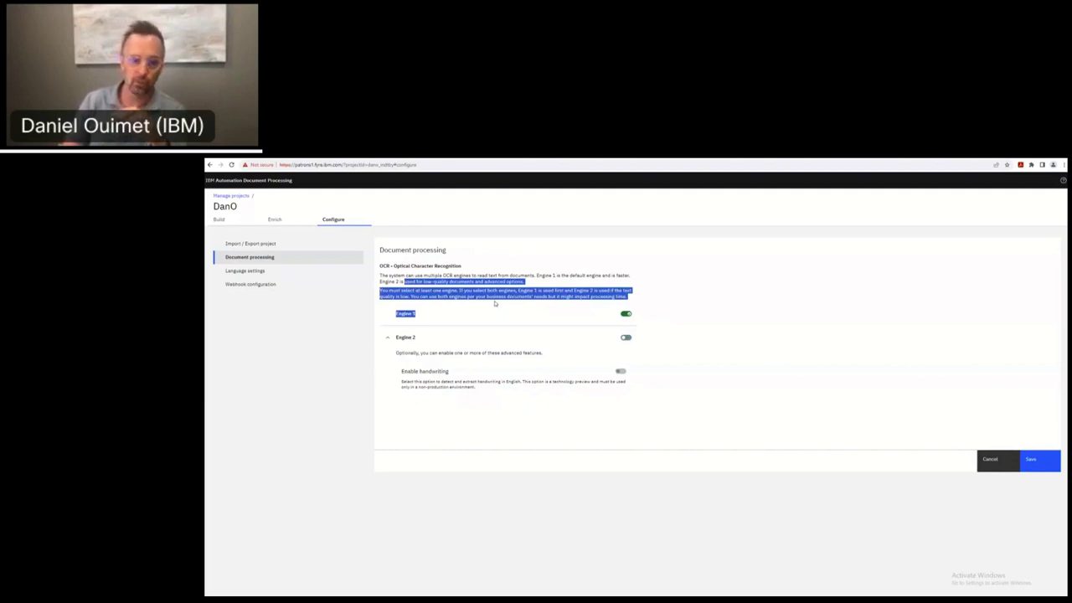
left_click(495, 304)
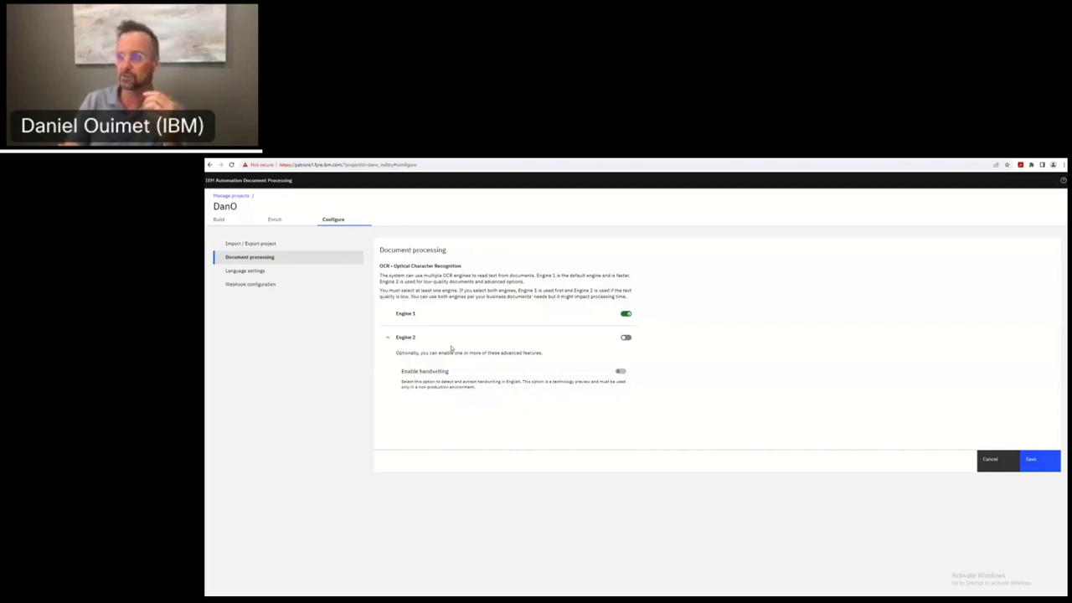
Try enabling OCR Engine 2 together with its handwriting option
left_click(625, 337)
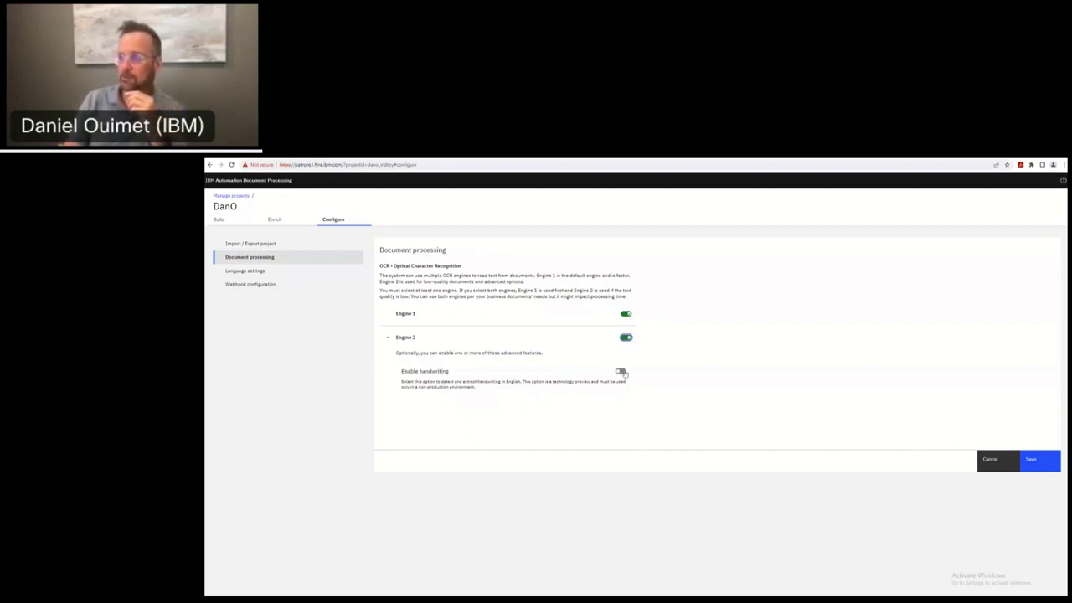
left_click(620, 372)
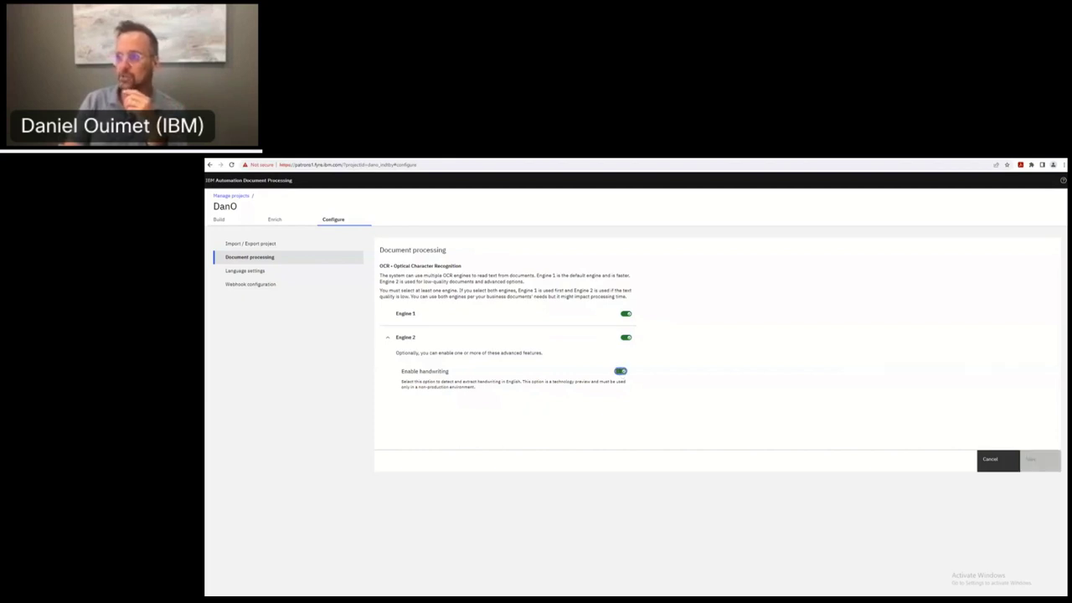
left_click_drag(402, 371, 463, 374)
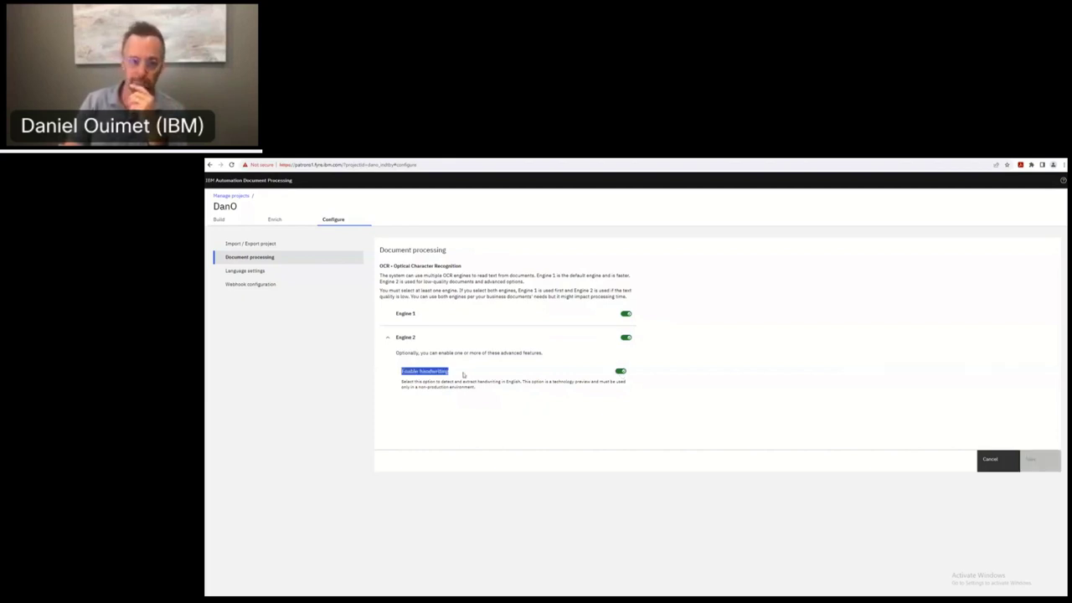
left_click(590, 379)
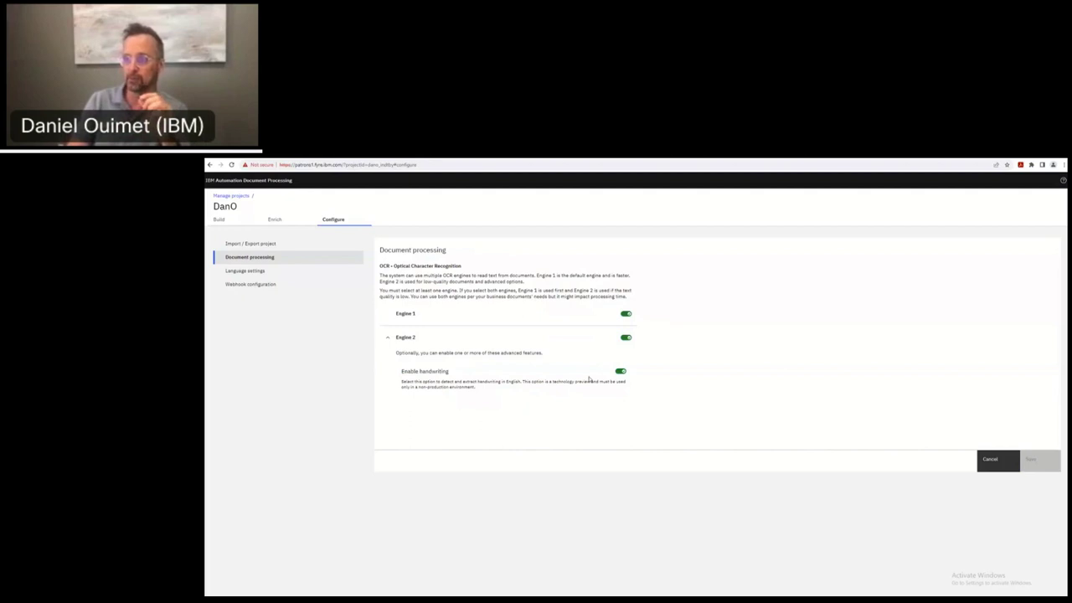
Switch off OCR Engine 2 and save the document processing settings
left_click(626, 338)
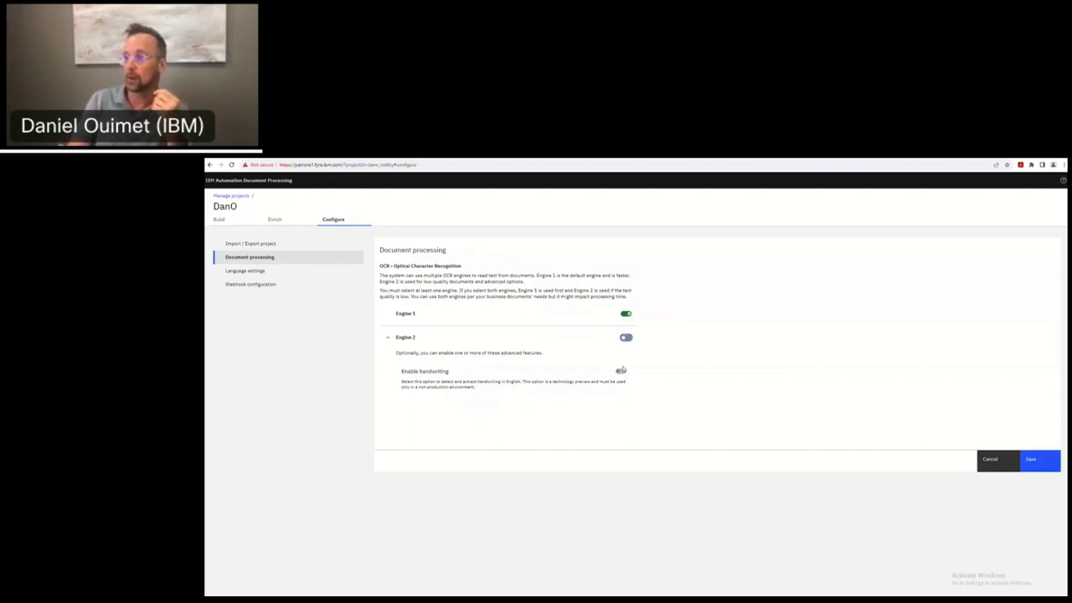
left_click(1032, 461)
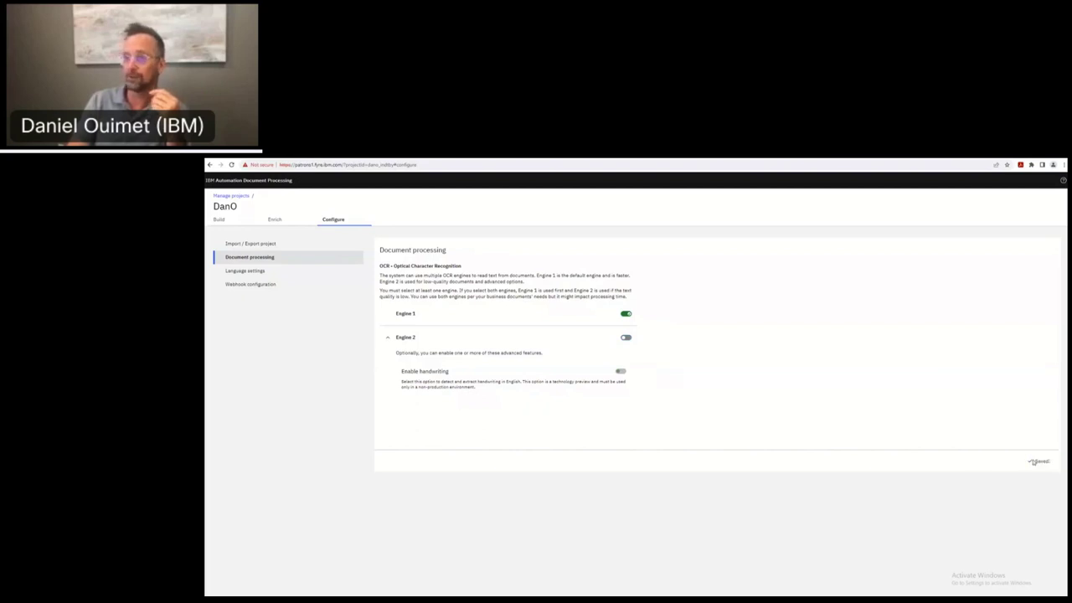
In the language settings, try Albanian as the technology-preview language, reset it to None, and select Dutch as an additional extraction language
left_click(247, 271)
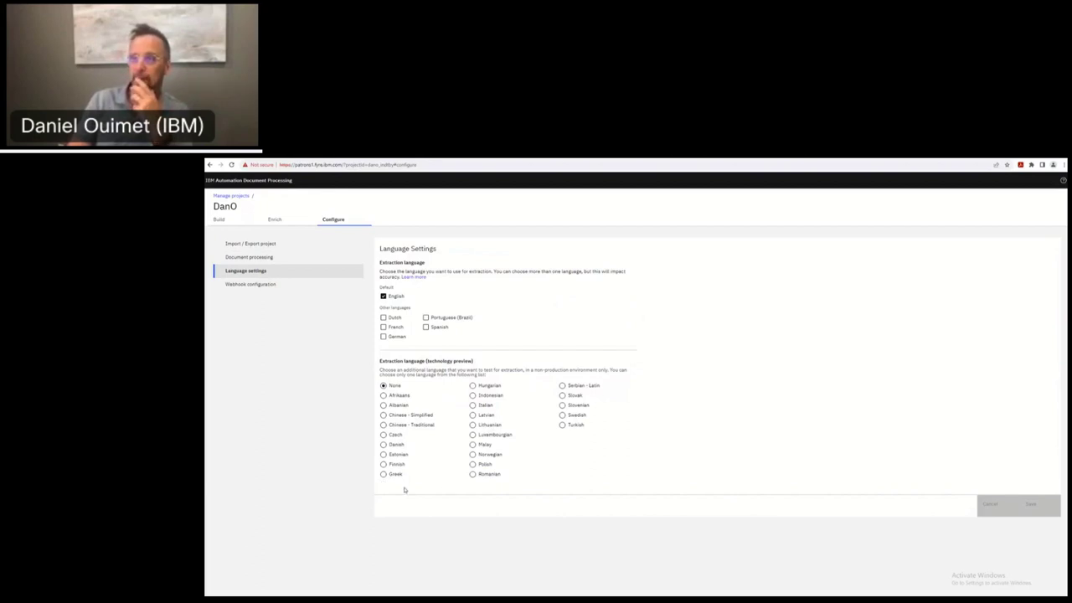
left_click(384, 406)
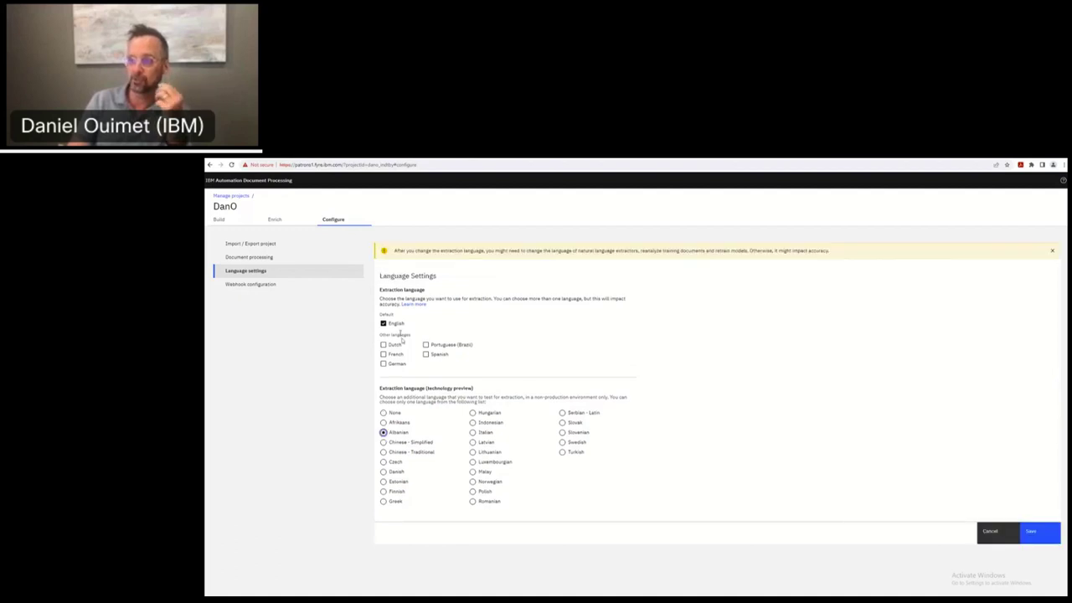
left_click(383, 345)
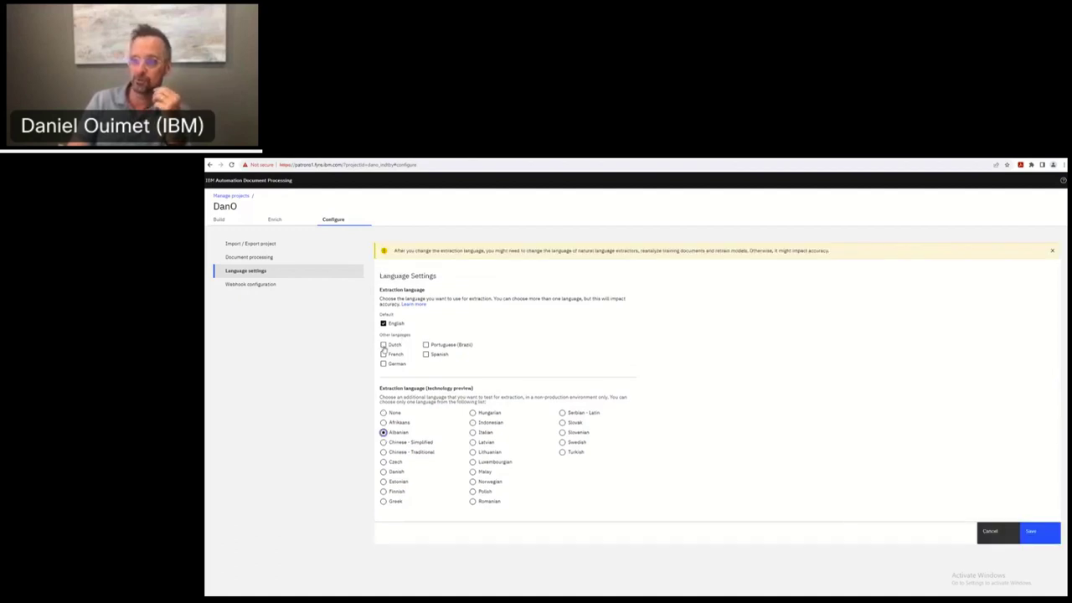
left_click(383, 414)
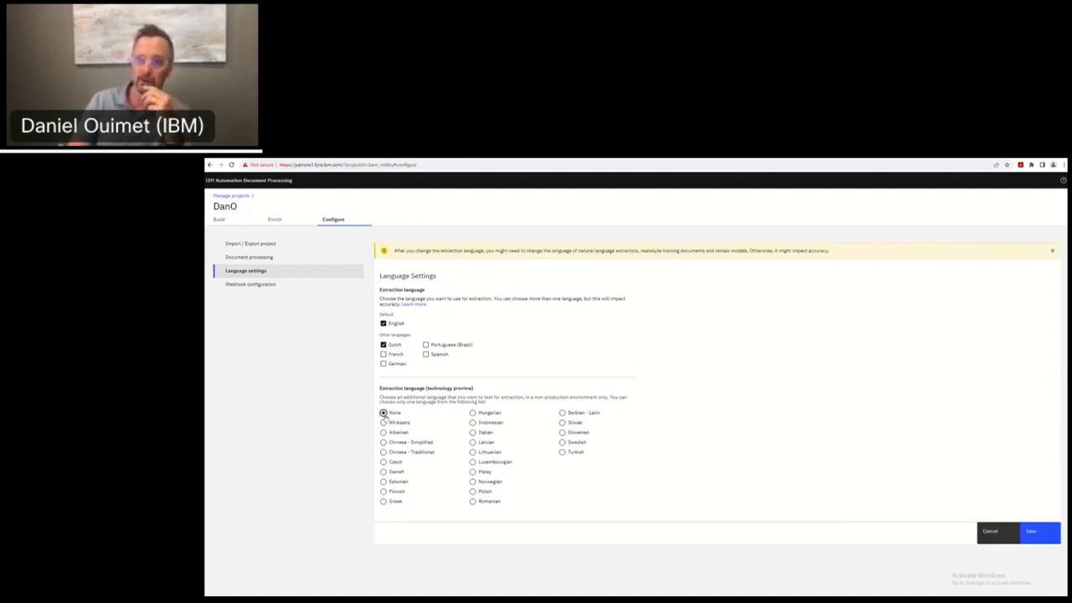
View the webhook configuration and project import/export options, and return to DanO's build overview
left_click(252, 285)
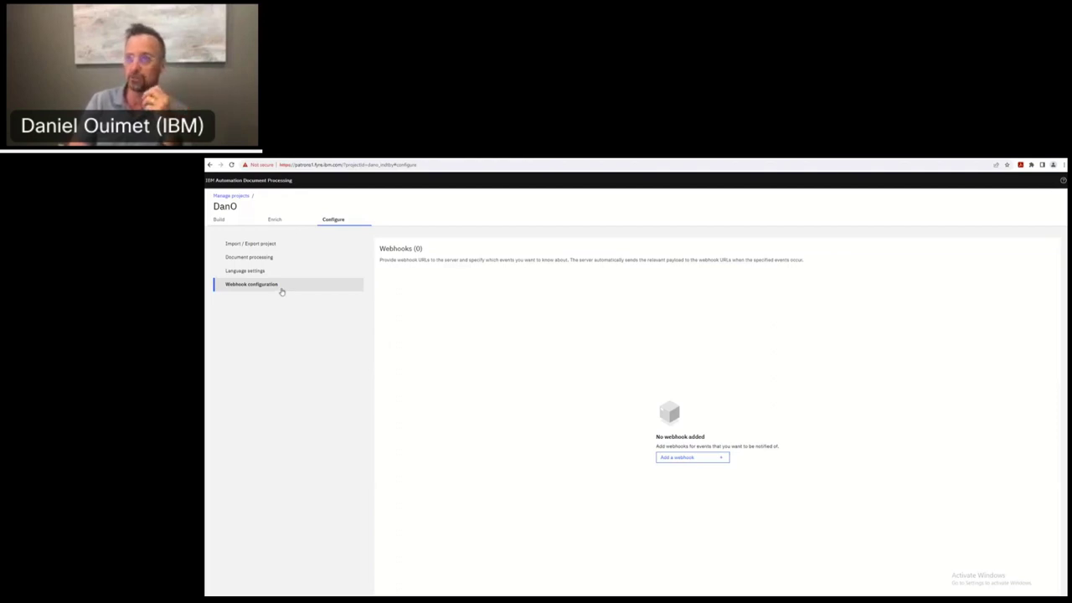
left_click(254, 246)
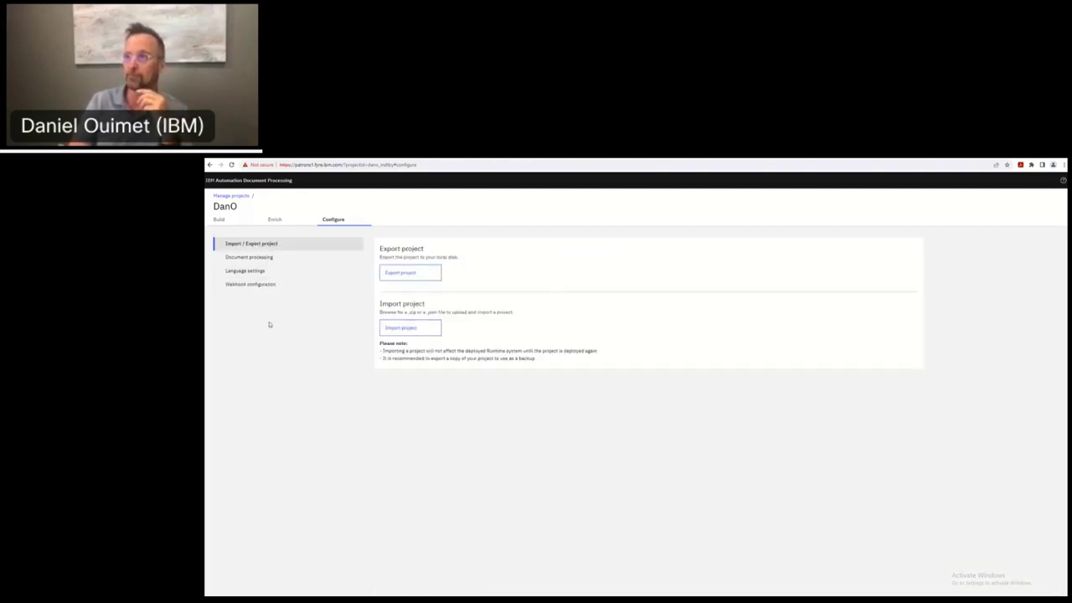
left_click(216, 220)
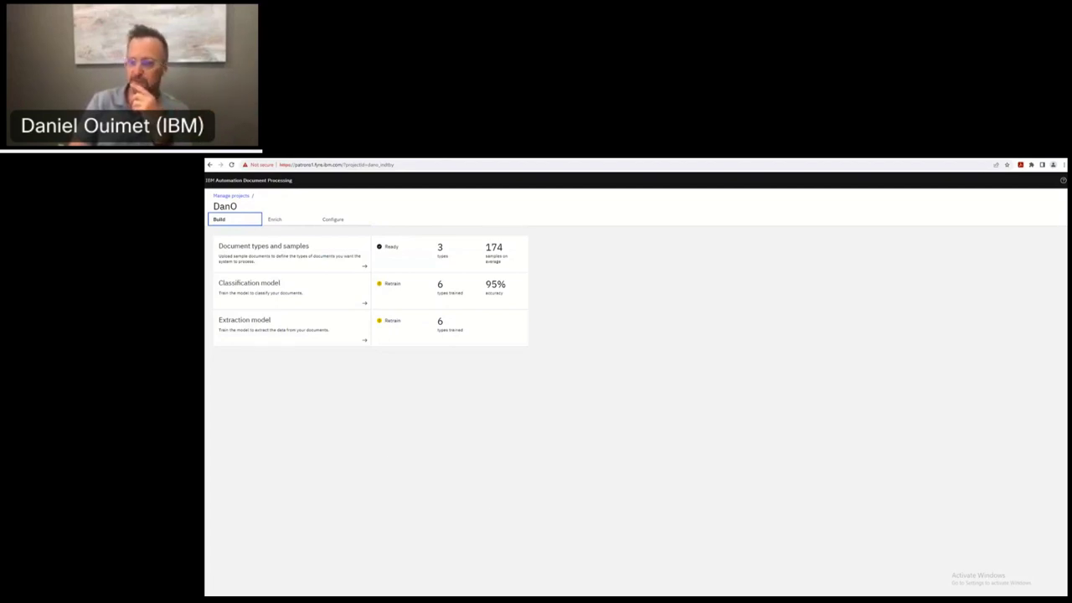
left_click(431, 431)
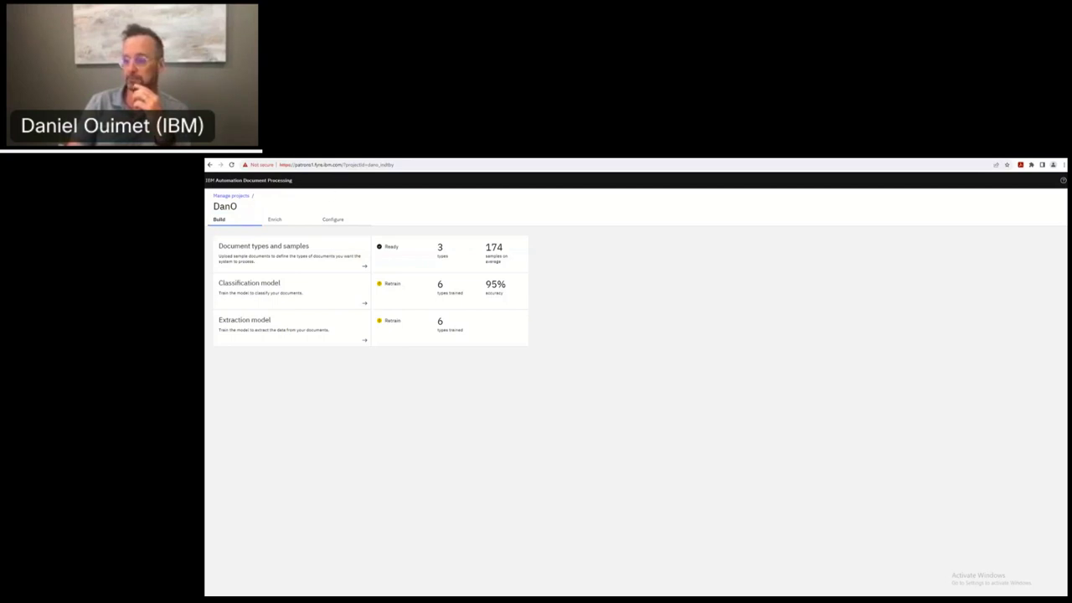
Switch to Datacap Studio in a maximized window and inspect the customer name and address field of the test batch's bank statement
key("alt+Tab")
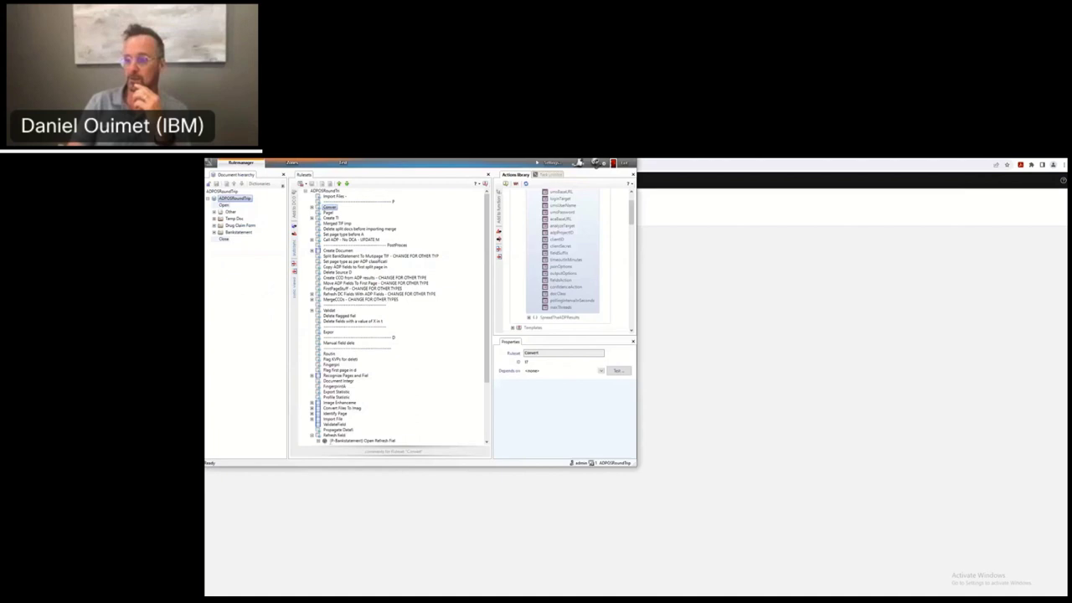
left_click(593, 162)
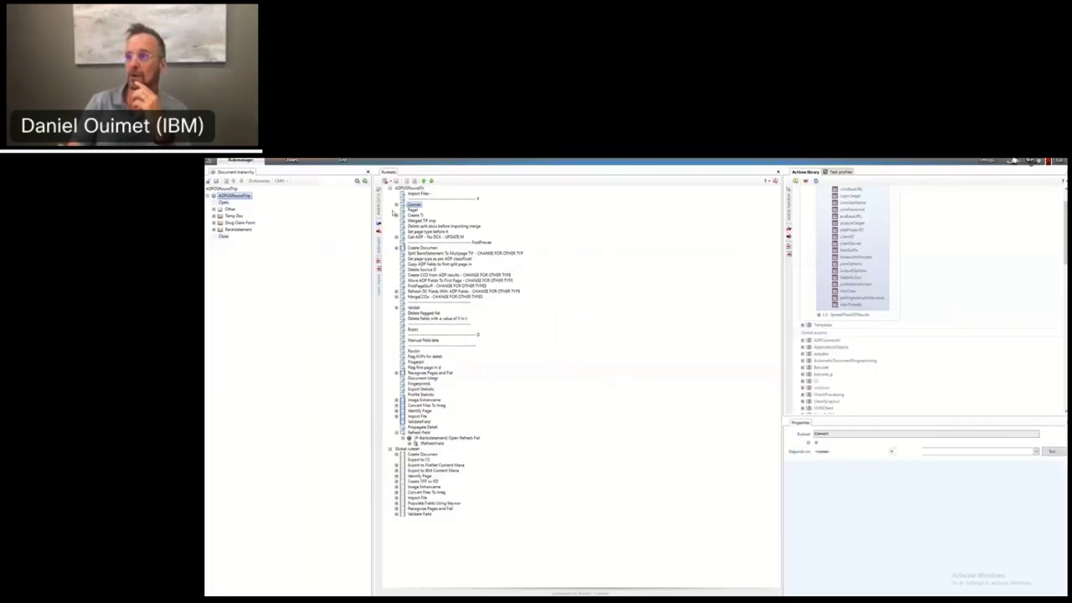
left_click(348, 161)
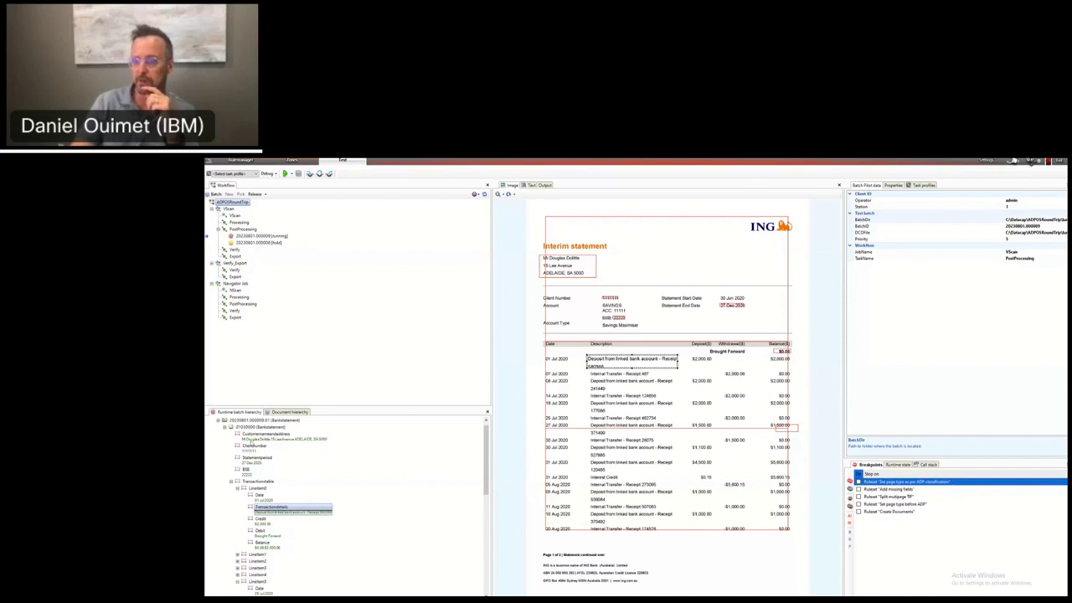
left_click(253, 437)
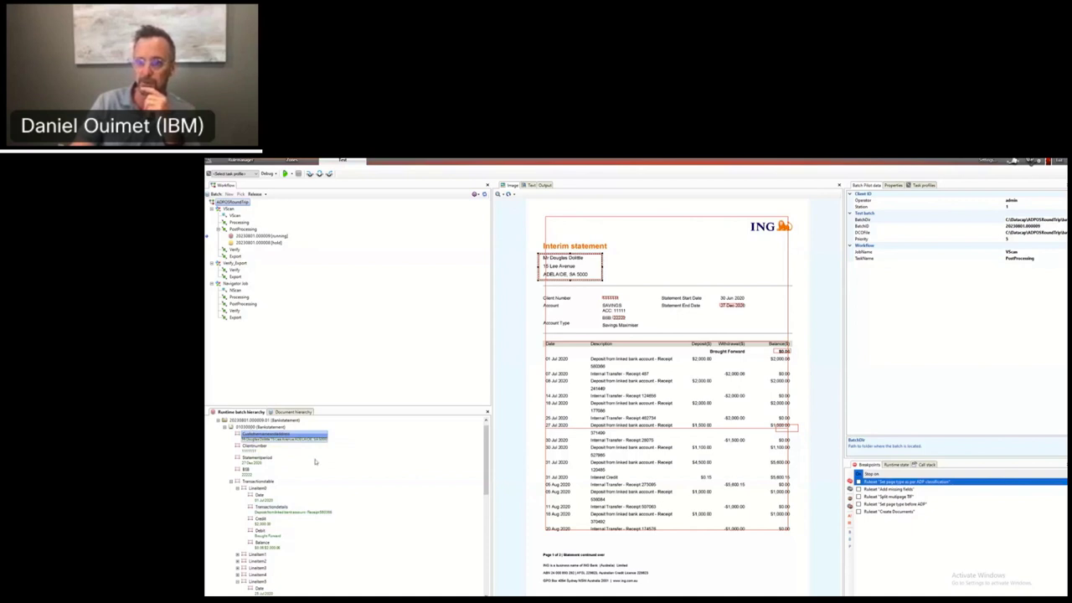
Inspect the date, credit and balance fields of Lineitem0 against their positions on the bank statement image
left_click(259, 497)
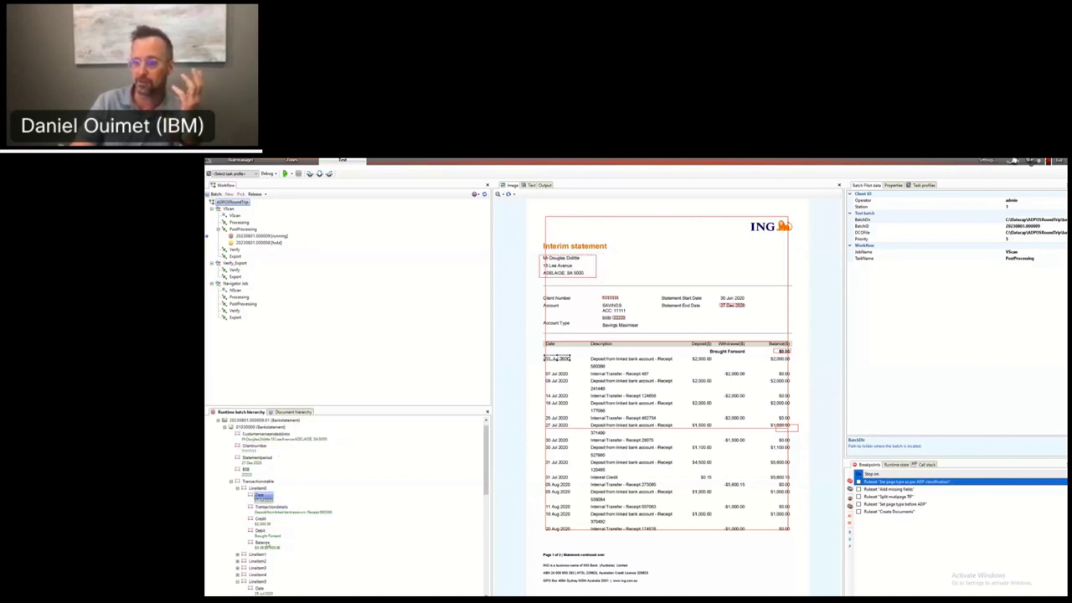
key("Down")
key("Down")
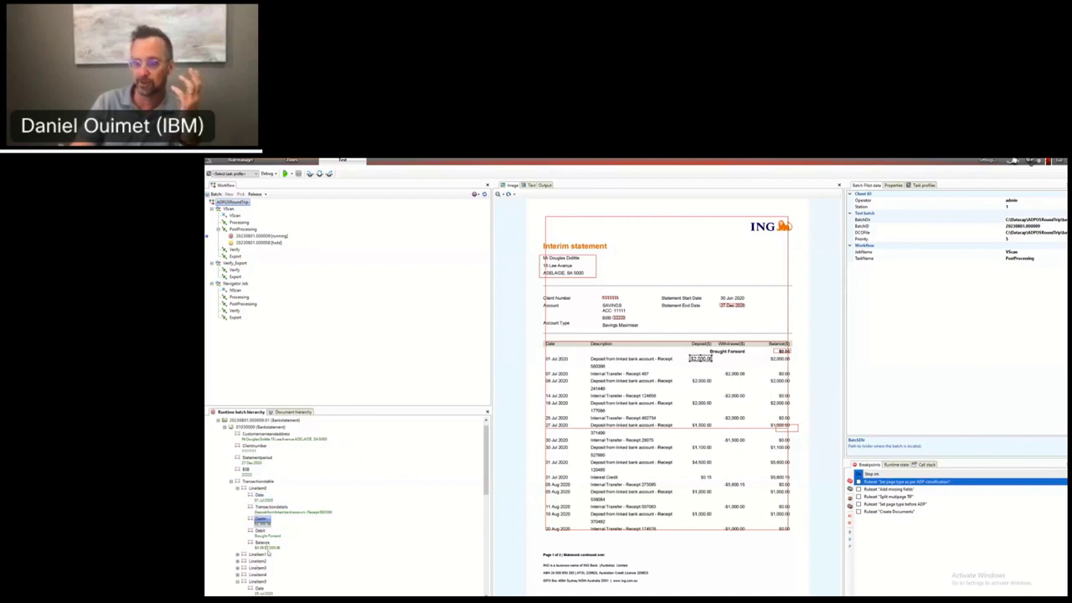
left_click(267, 545)
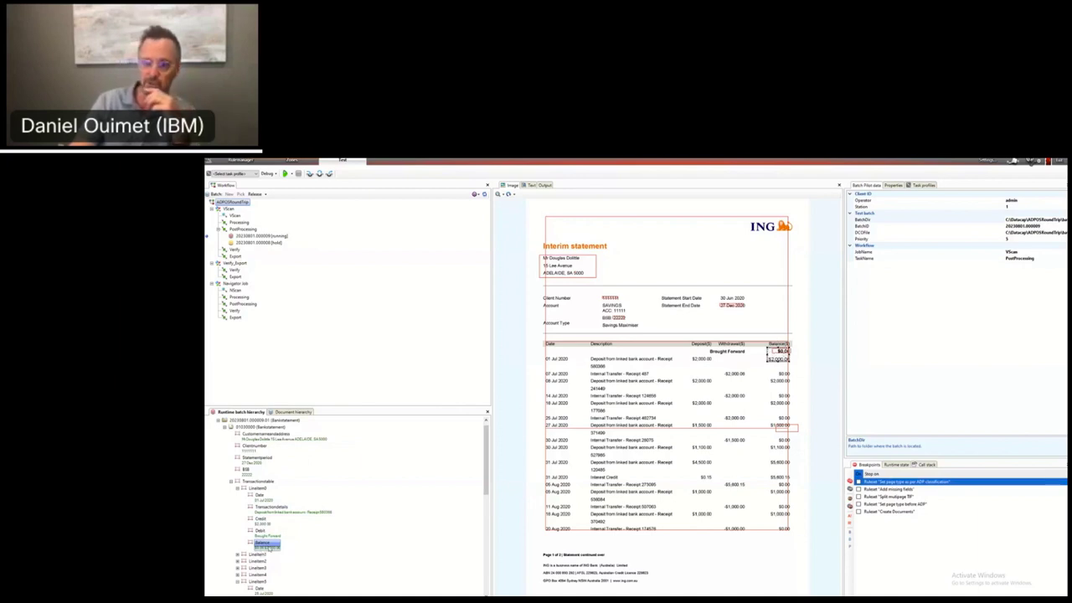
Expand Lineitem1 in the transaction table and inspect its date, transaction details and debit fields on the statement image
left_click(238, 555)
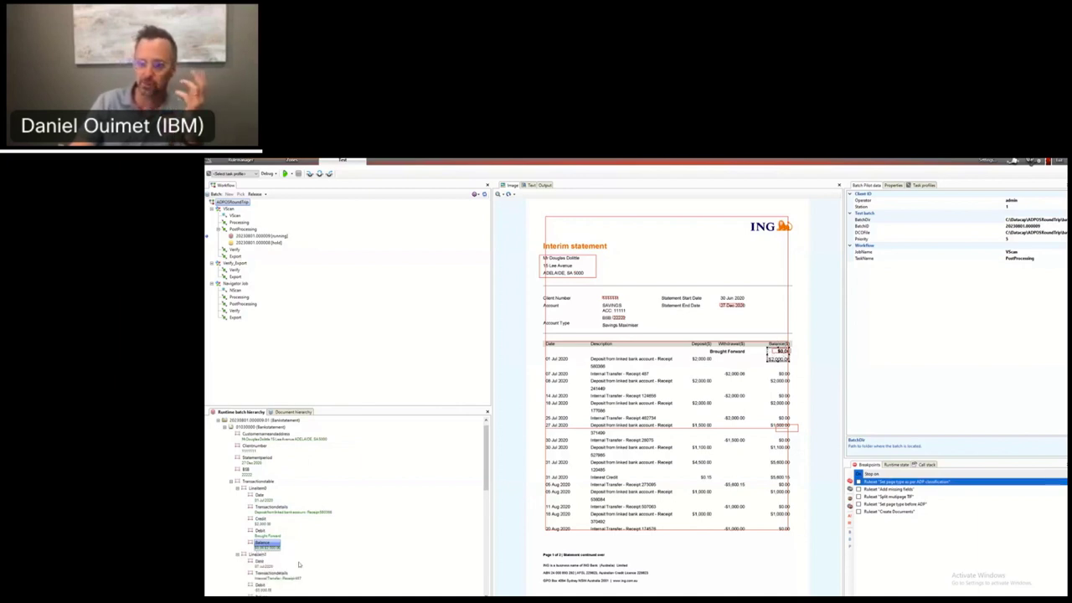
left_click_drag(485, 453, 485, 463)
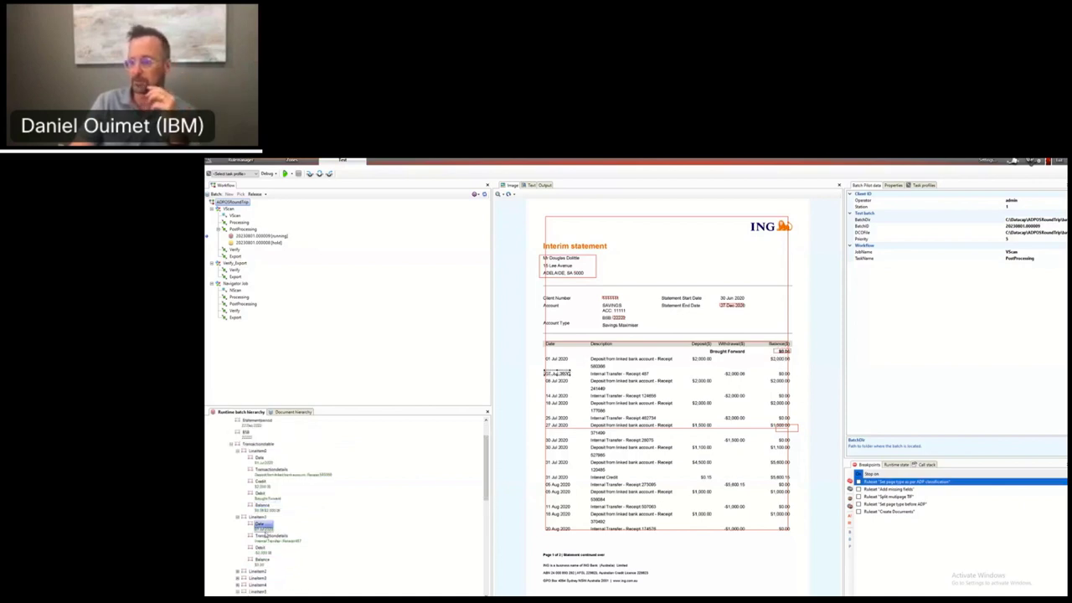
left_click(266, 537)
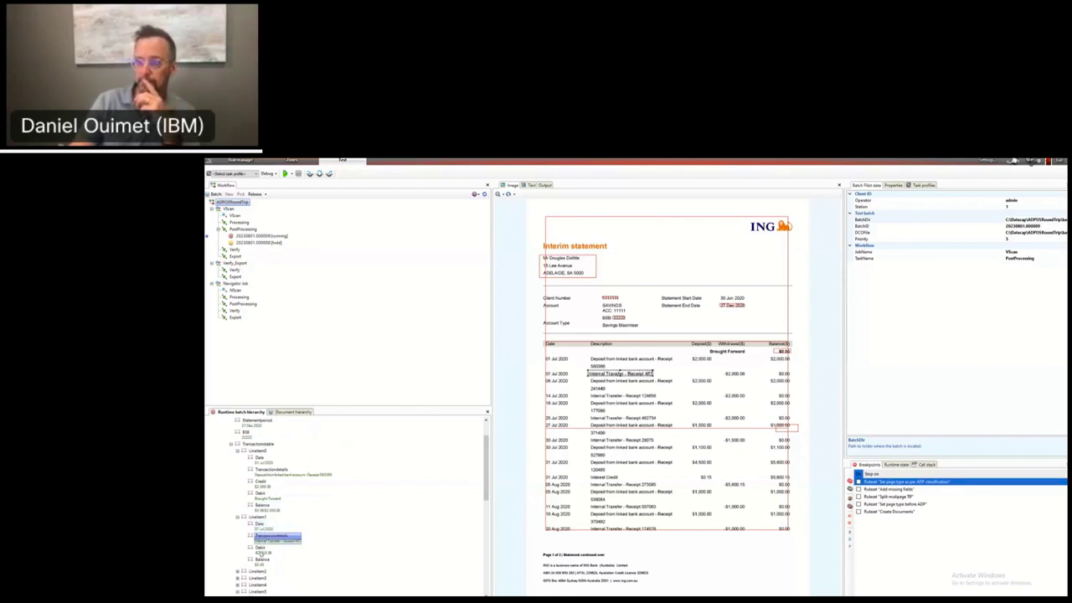
left_click(260, 549)
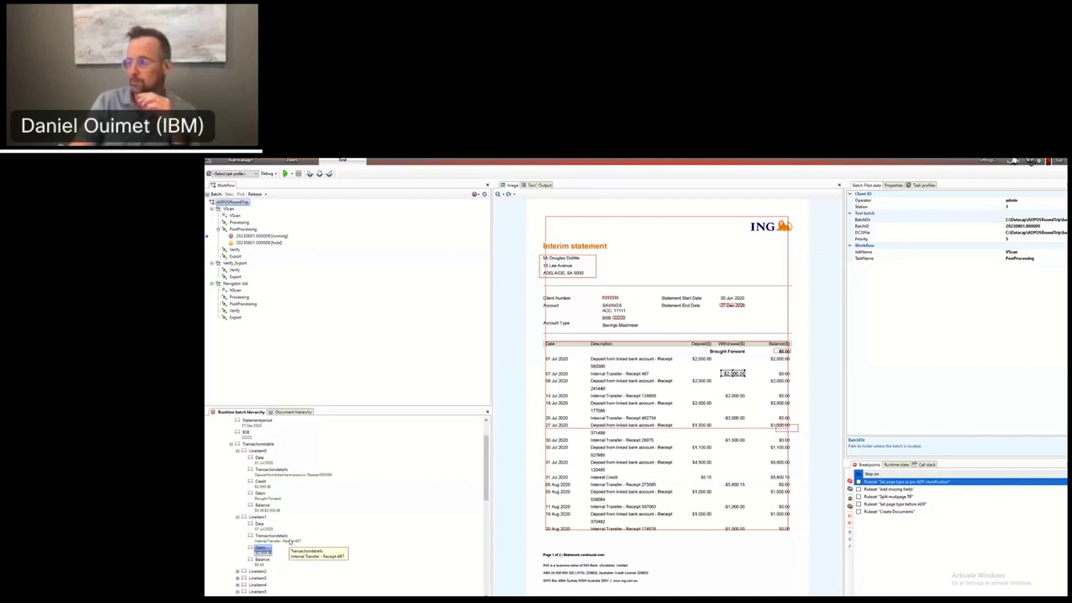
Expand Lineitem2 and inspect its transaction details on the statement image
left_click(238, 572)
left_click(272, 590)
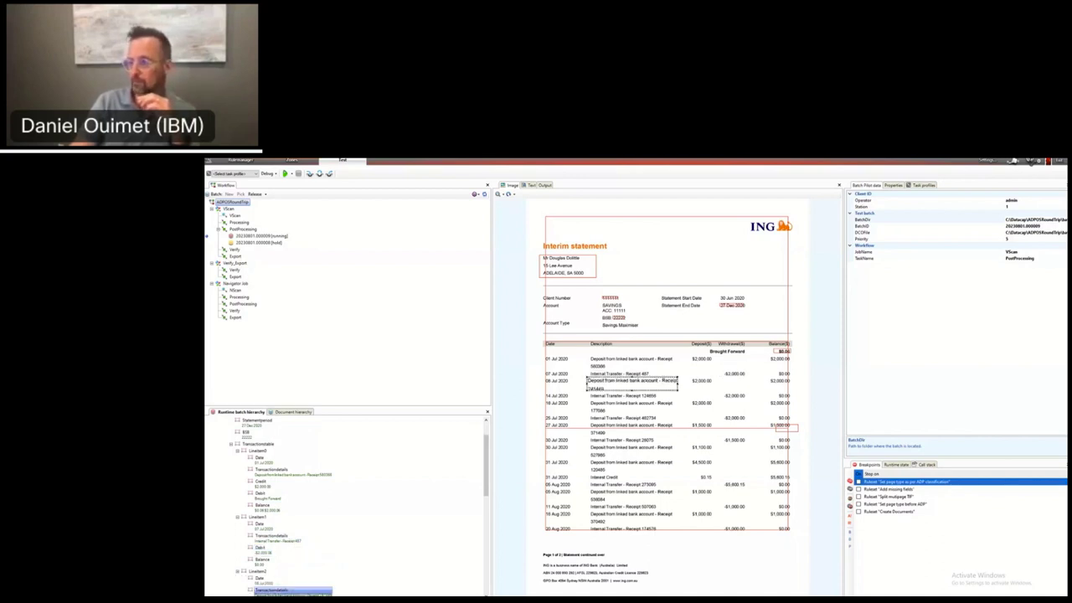
mouse_move(484, 472)
left_mouse_down()
mouse_move(485, 485)
mouse_move(485, 476)
left_mouse_up()
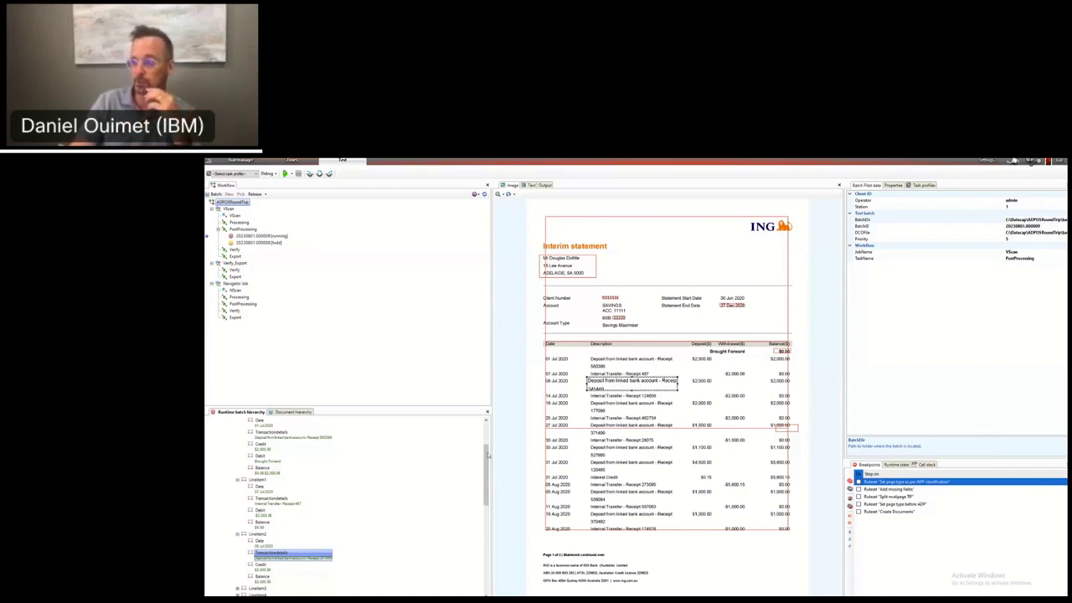
Locate Lineitem15, the last line item of the first transaction table, on the statement image and expand it to view its fields
left_click_drag(487, 455, 485, 462)
scroll(482, 496, "down", 5)
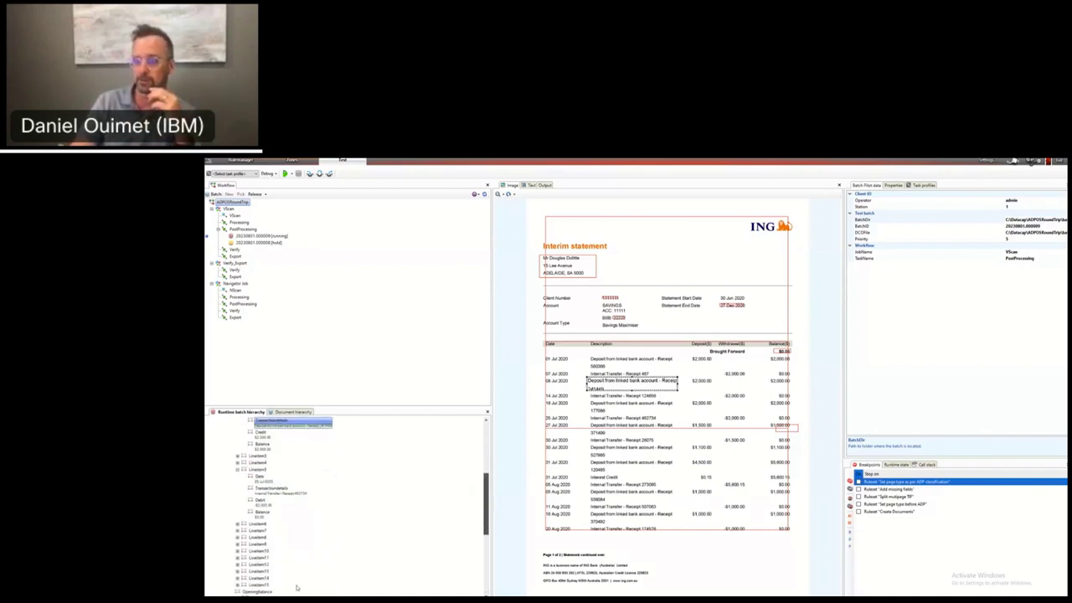
left_click(258, 584)
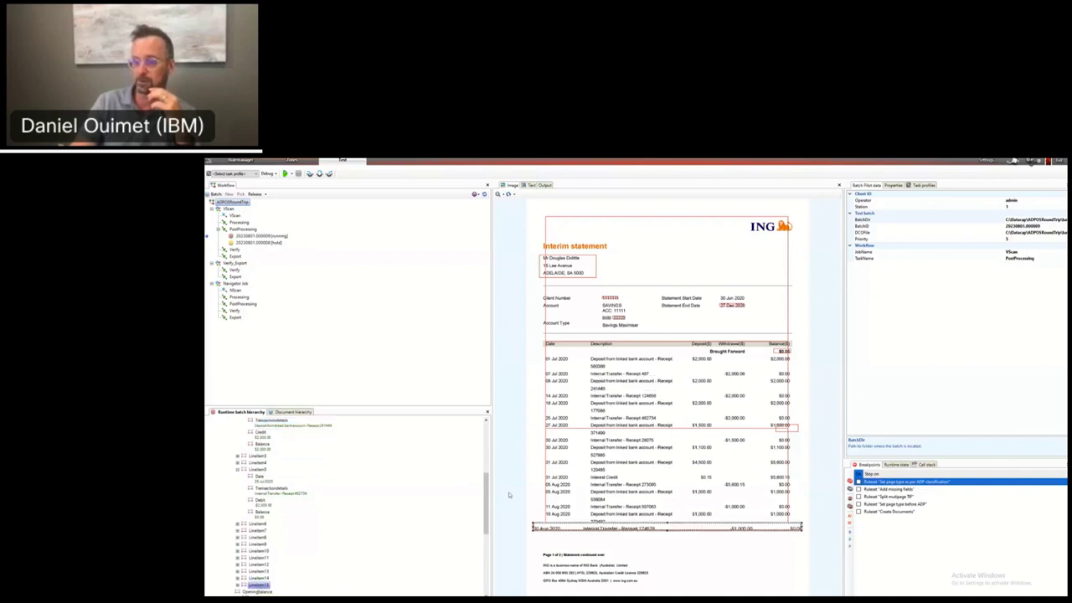
scroll(484, 498, "down", 3)
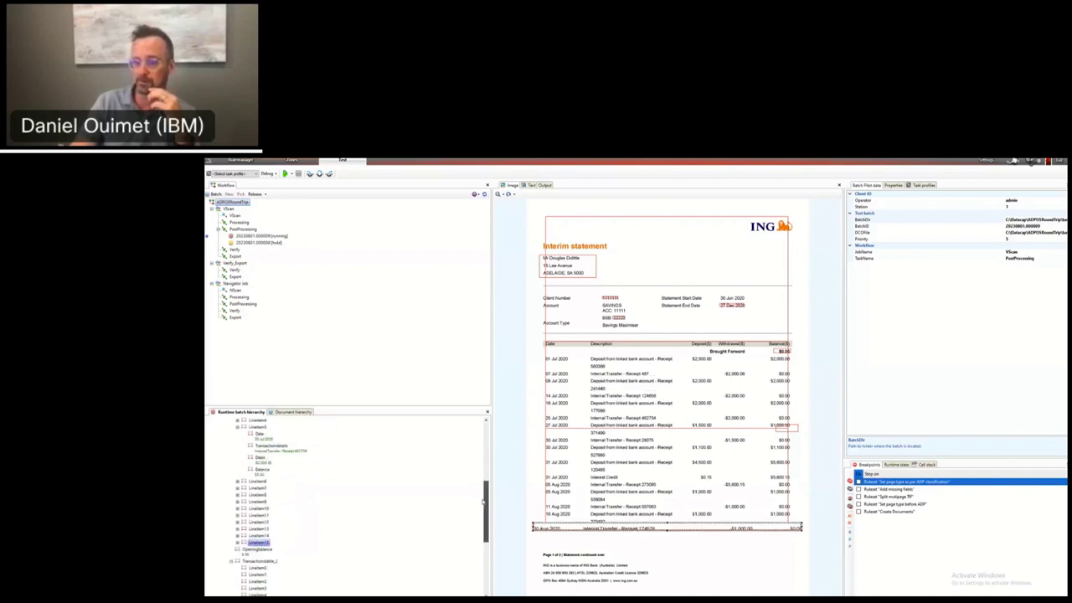
scroll(484, 501, "up", 2)
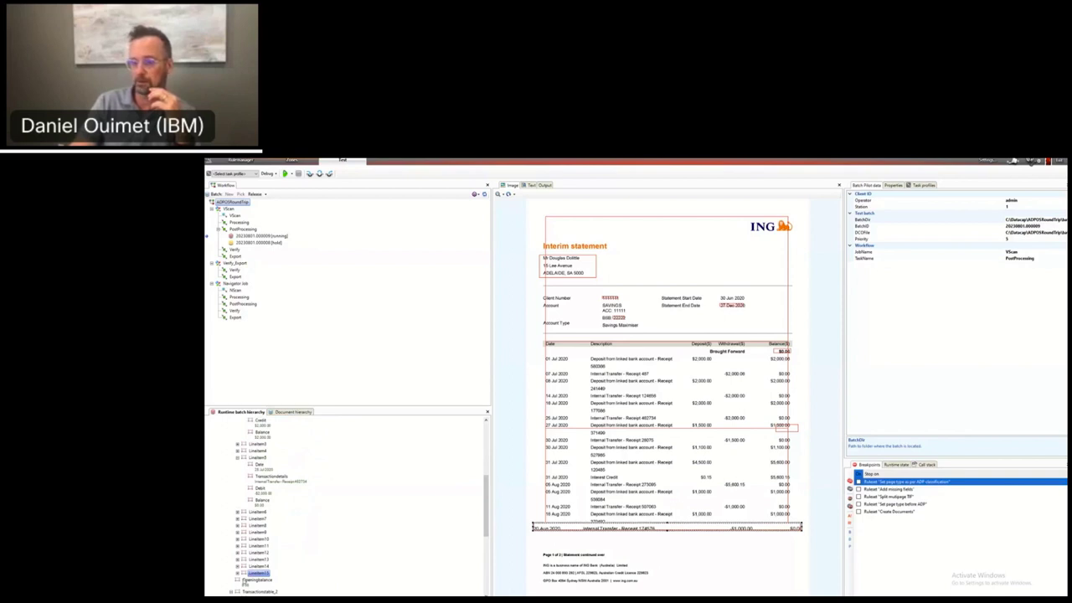
left_click(238, 573)
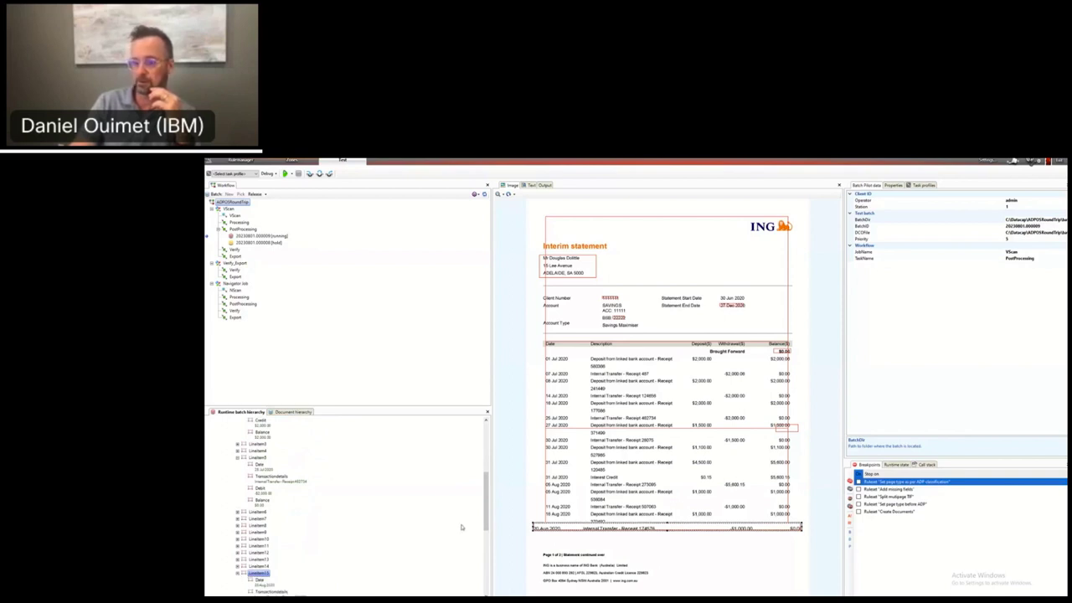
scroll(461, 527, "down", 3)
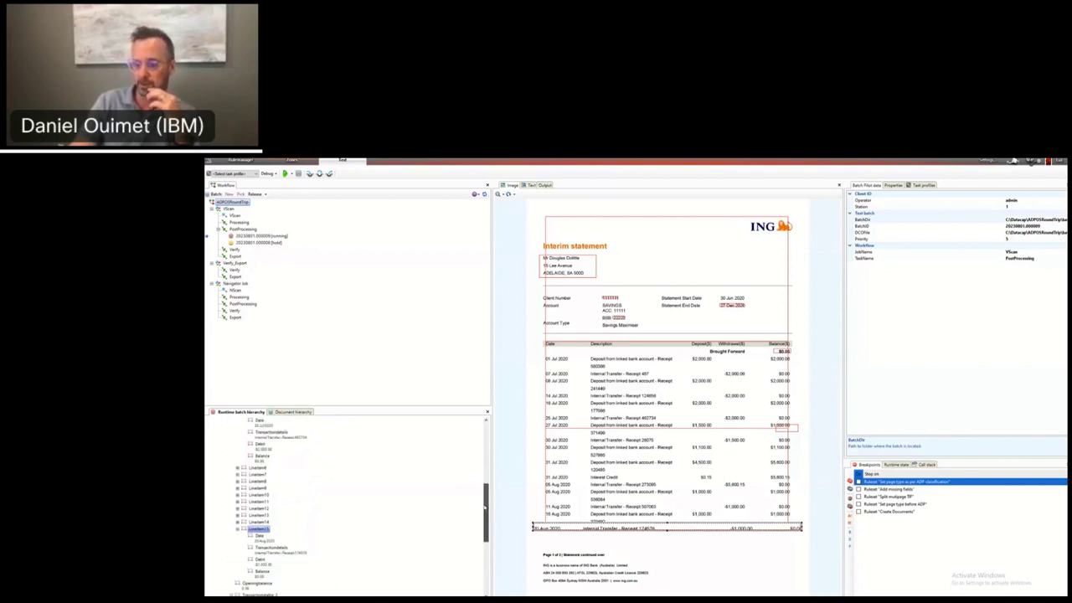
scroll(484, 505, "up", 1)
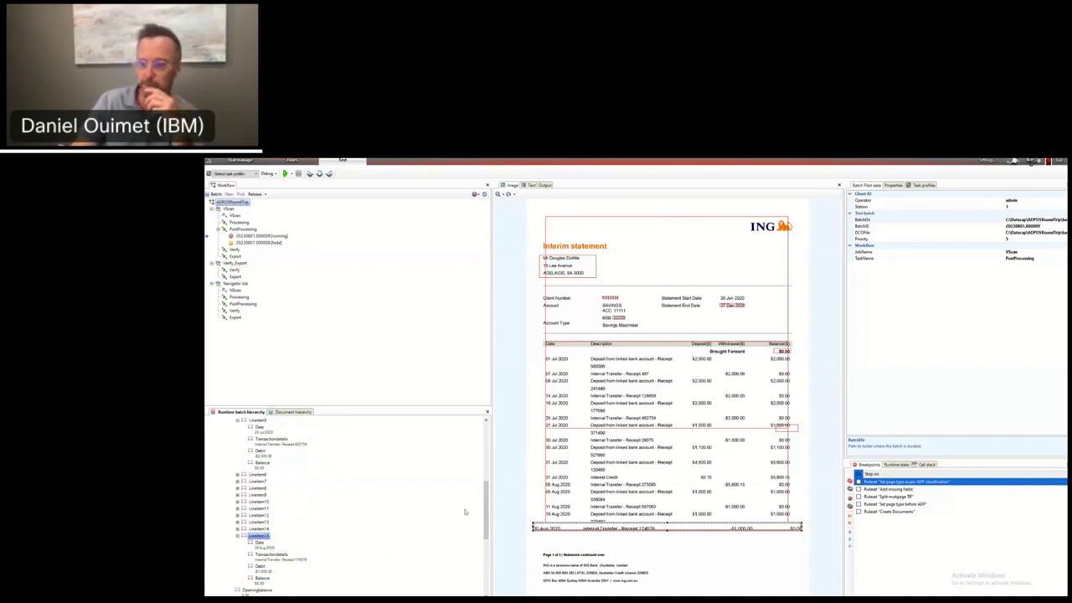
Collapse Transactiontable and Transactiontable_2 in the runtime batch hierarchy
left_click_drag(486, 503, 486, 426)
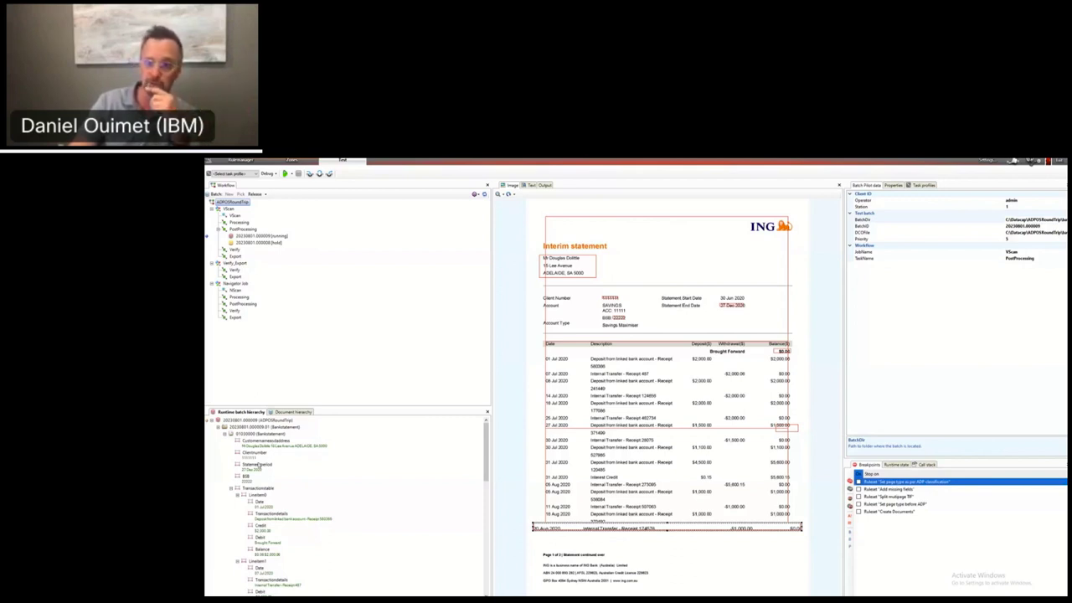
left_click(235, 490)
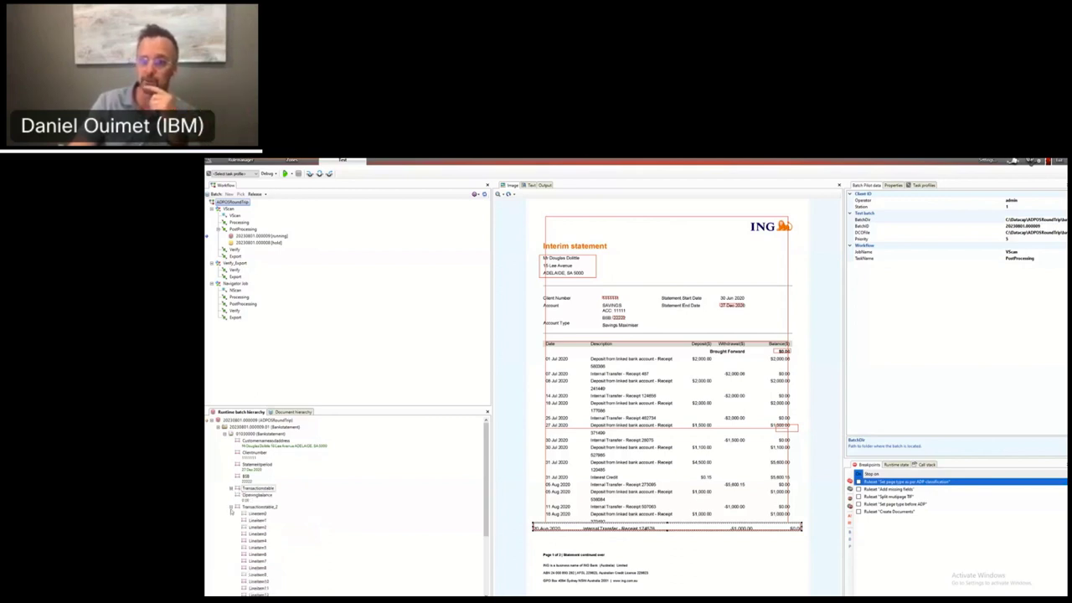
left_click(231, 507)
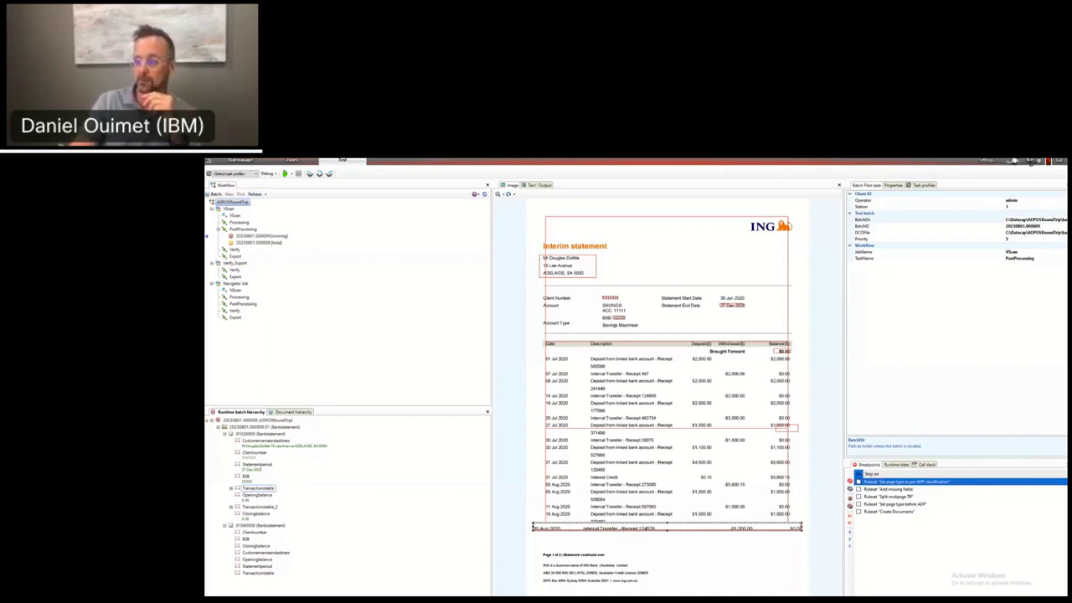
Switch to the IBM Cloud Pak browser, open Business automations from its navigation, and take the window out of full screen
key("super+m")
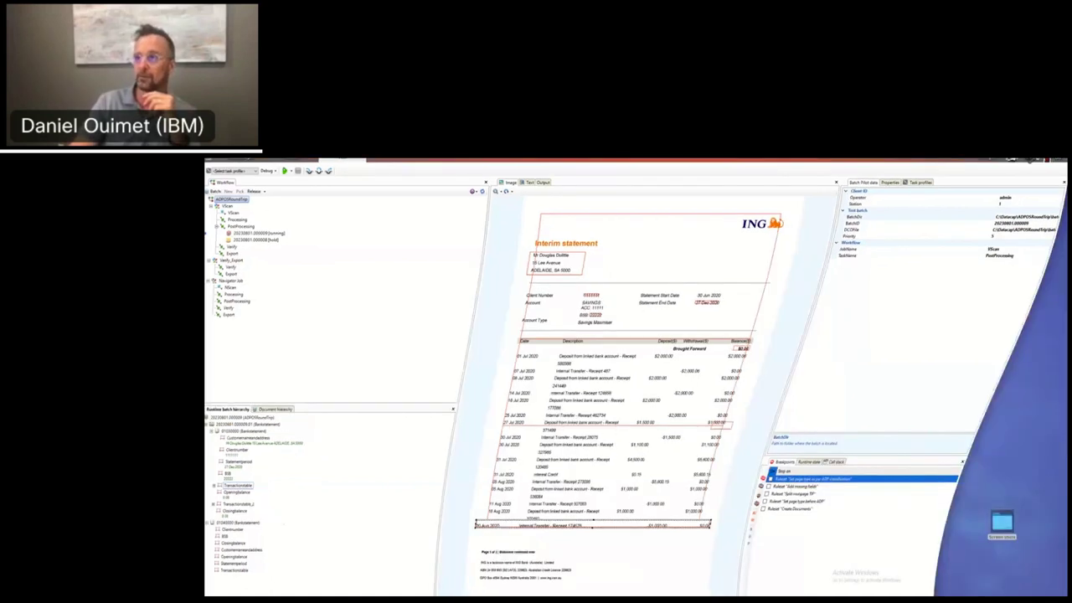
key("super+Up")
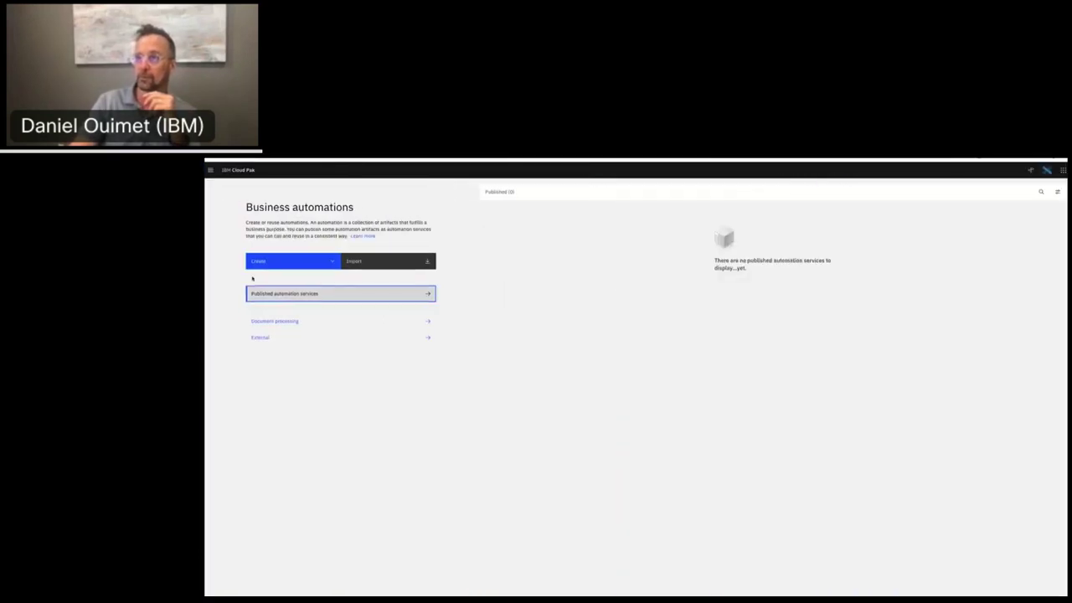
left_click(210, 171)
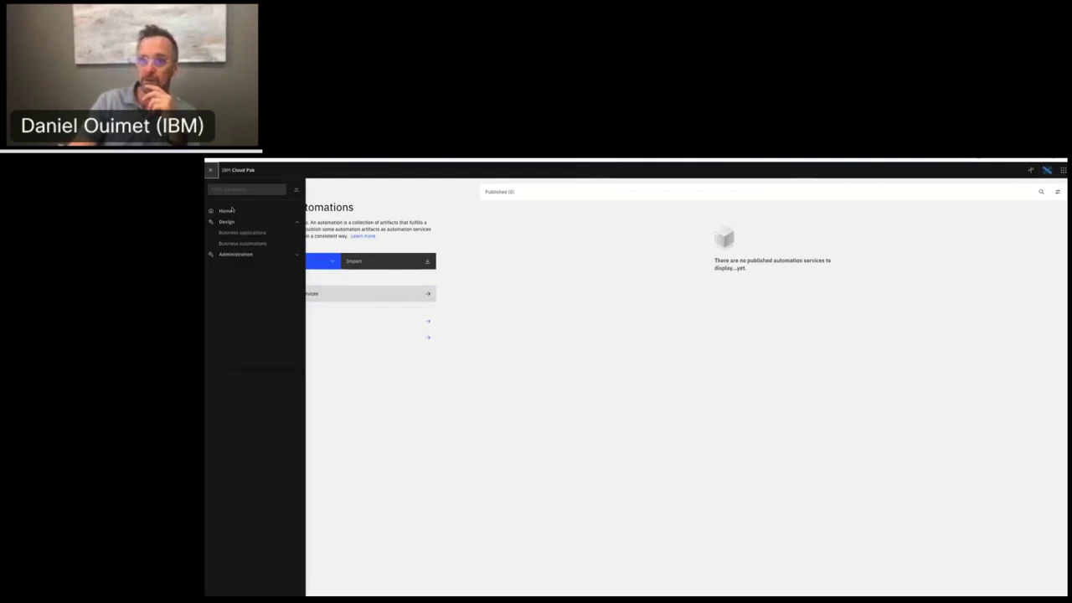
left_click(245, 242)
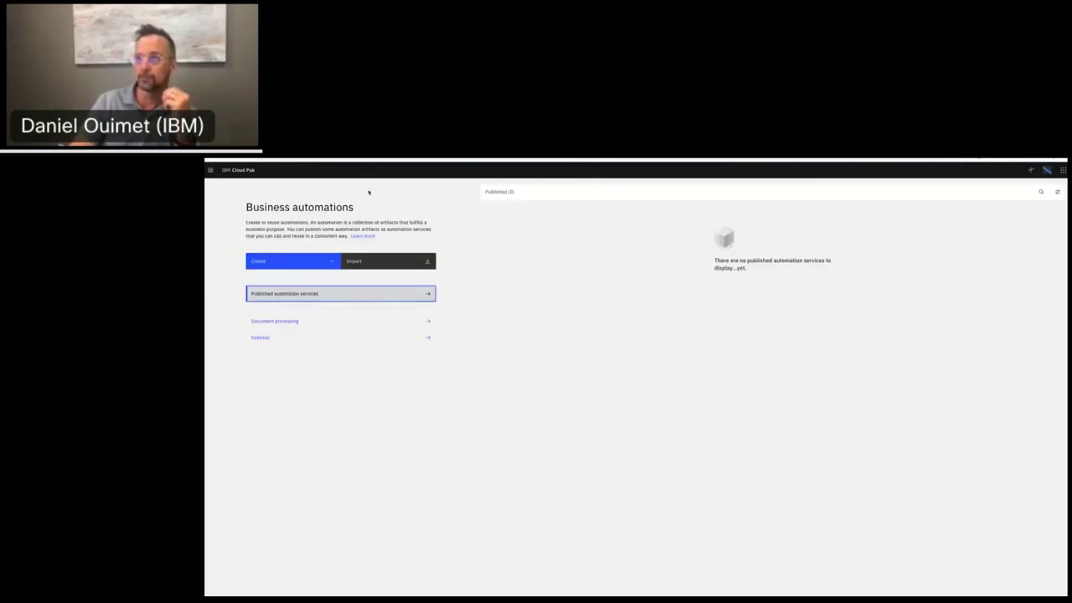
key("ctrl+super+f")
left_click_drag(368, 194, 361, 156)
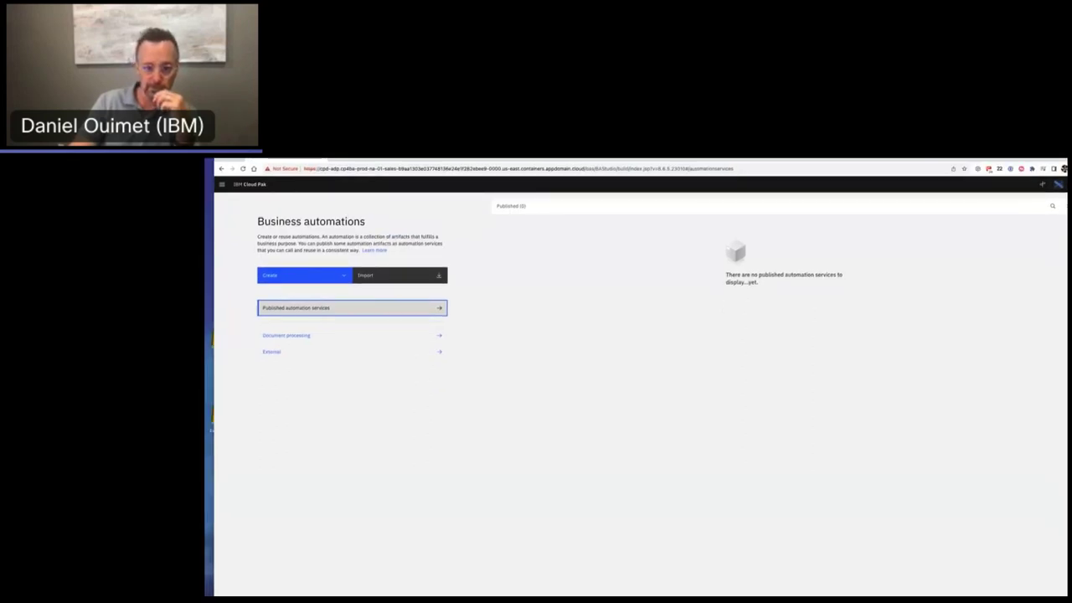
Switch to DanO's build overview in Automation Document Processing and view its document types and samples, glancing back at the Cloud Pak page
key("ctrl+Right")
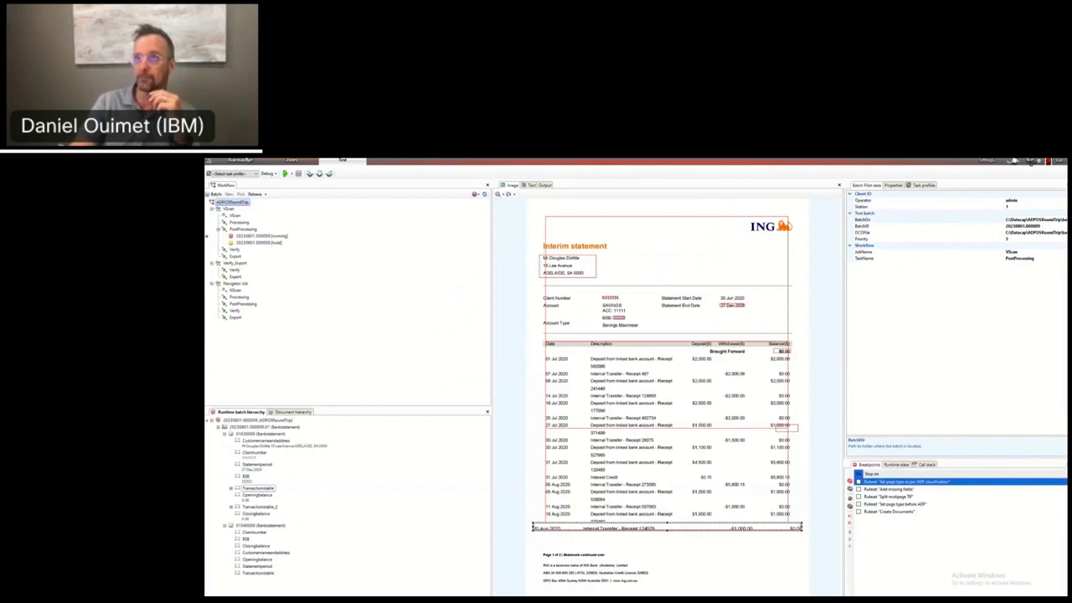
key("ctrl+Left")
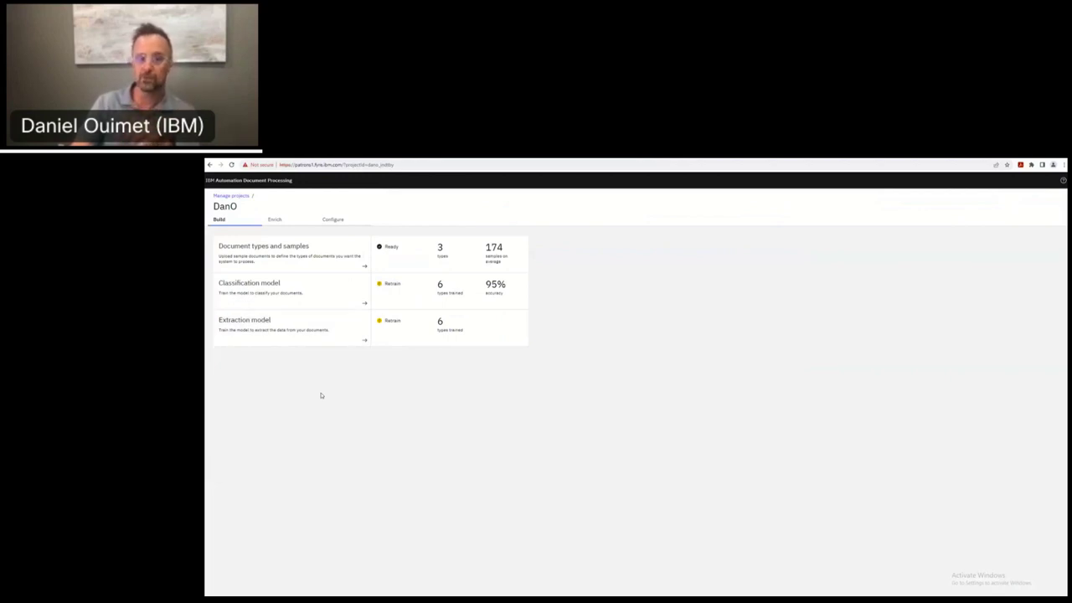
left_click(248, 245)
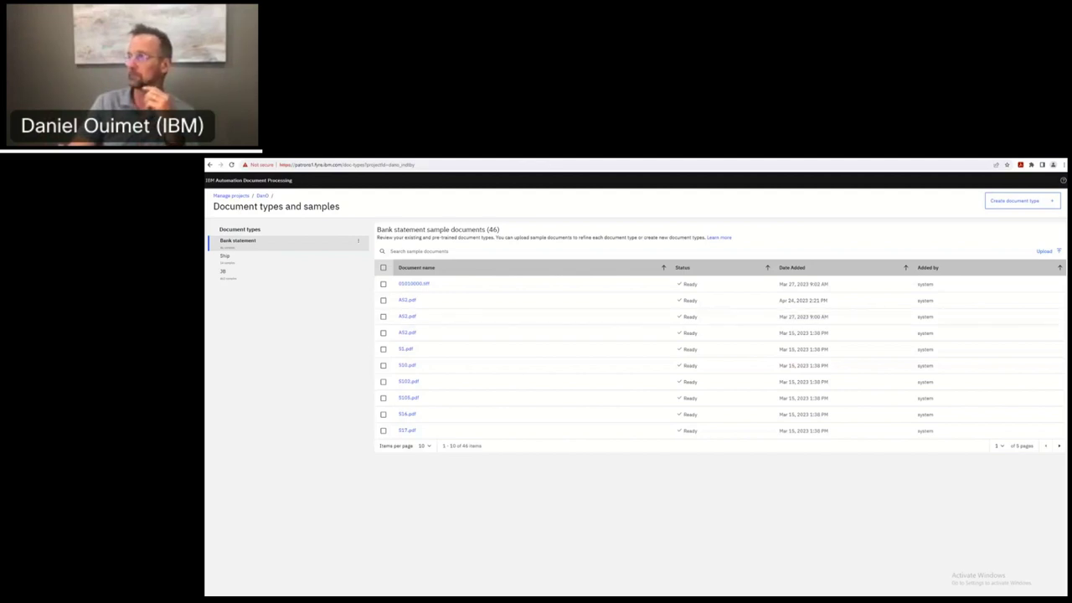
key("ctrl+Left")
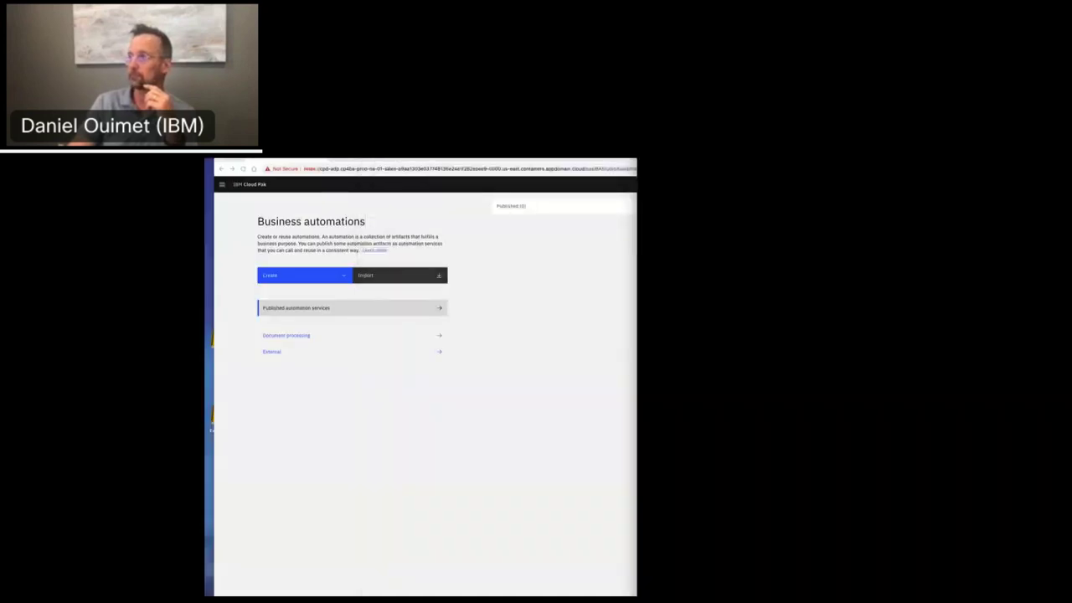
key("ctrl+Right")
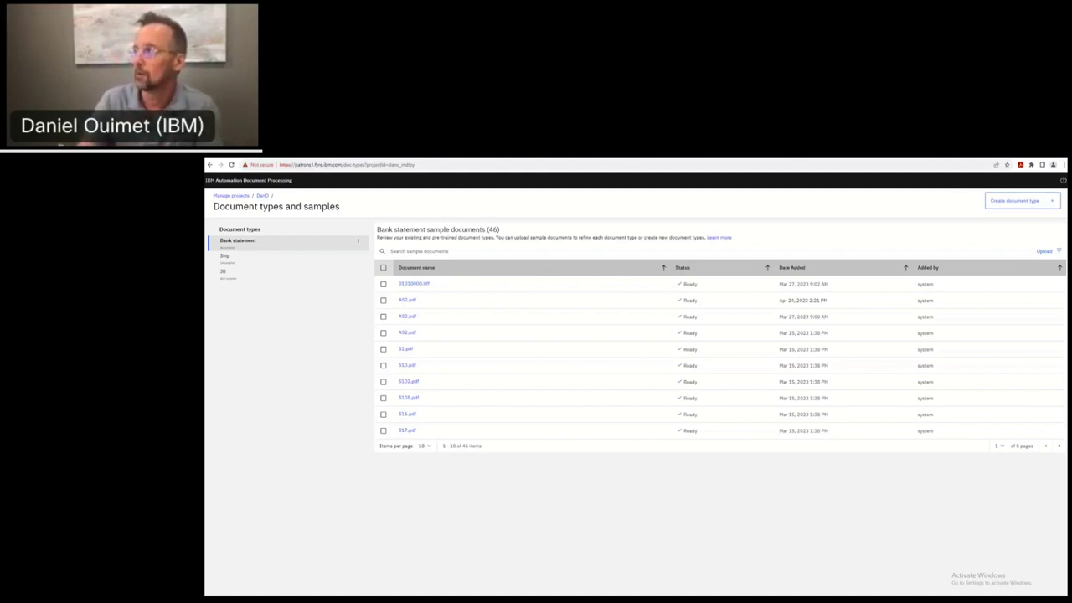
View the page for creating document types with unsorted samples, and return to the document types and samples list
left_click(1015, 200)
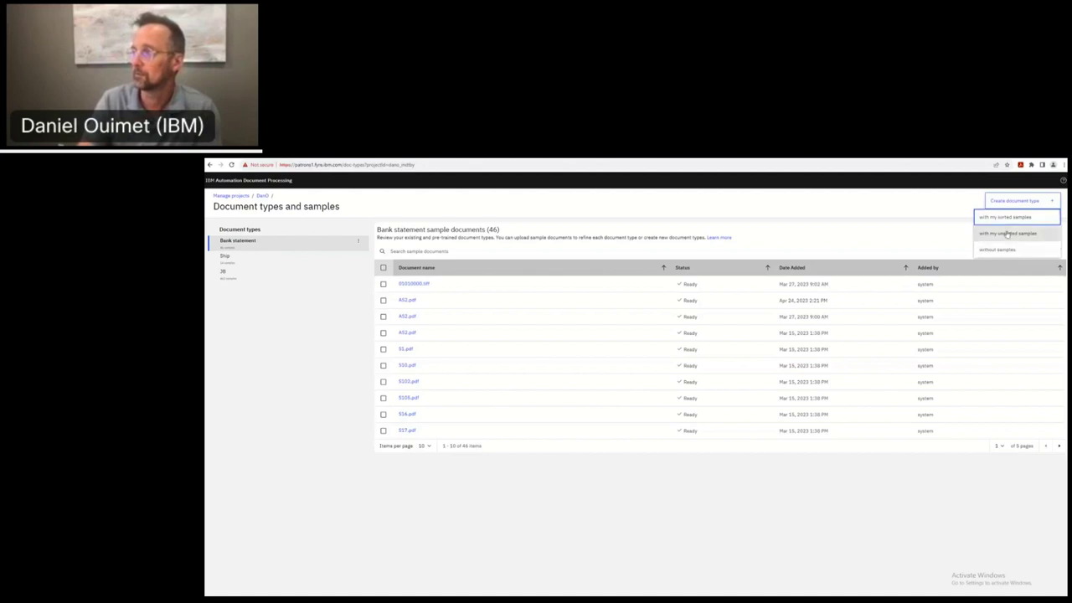
left_click(1008, 233)
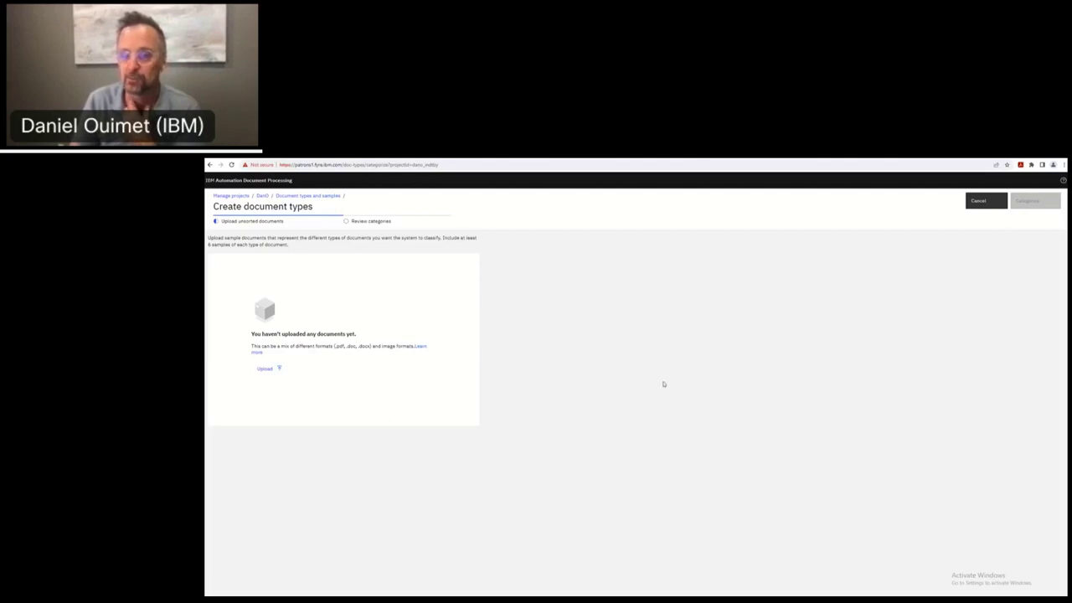
left_click(299, 197)
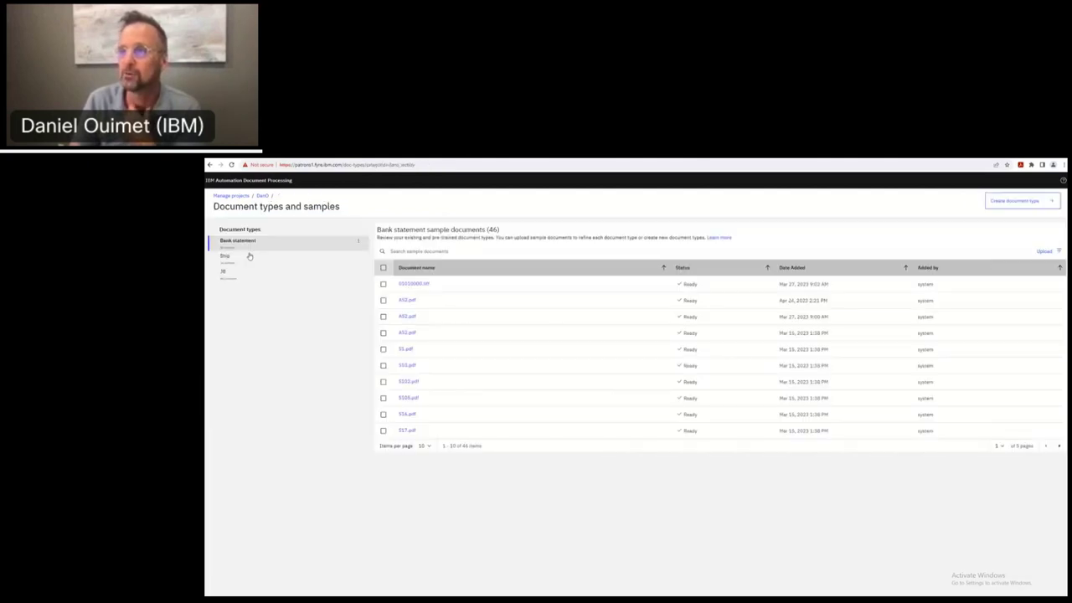
Return to the DanO project overview and open the language settings in its configuration
left_click(263, 196)
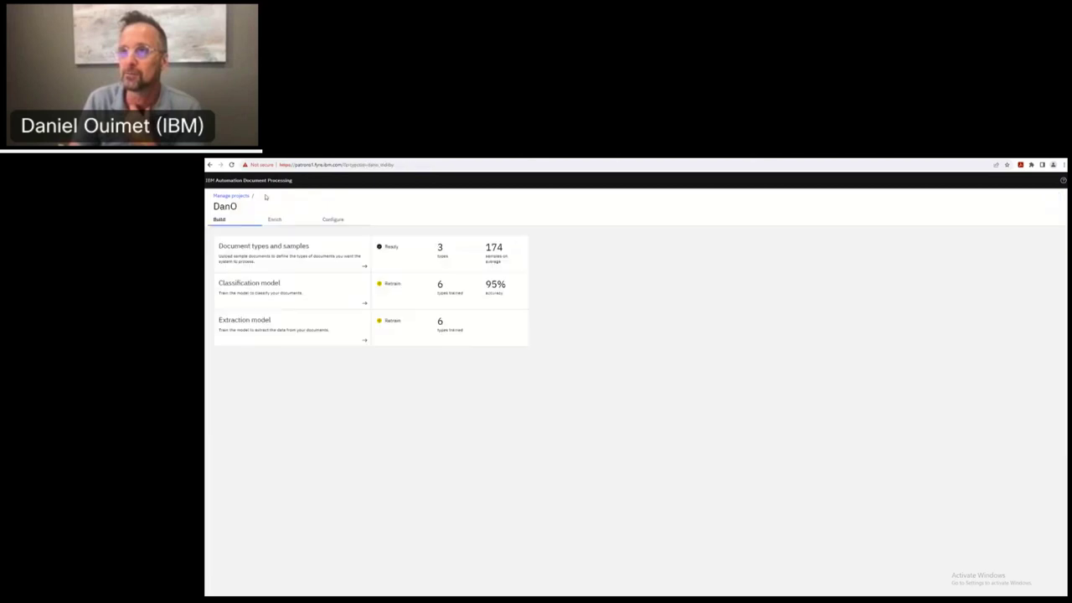
left_click(323, 221)
left_click(250, 272)
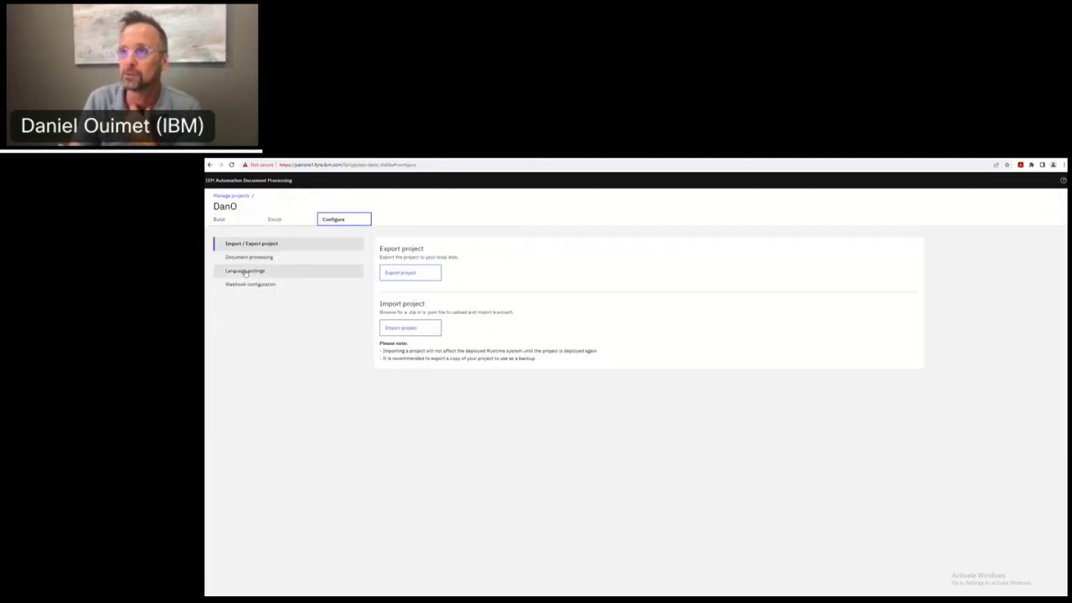
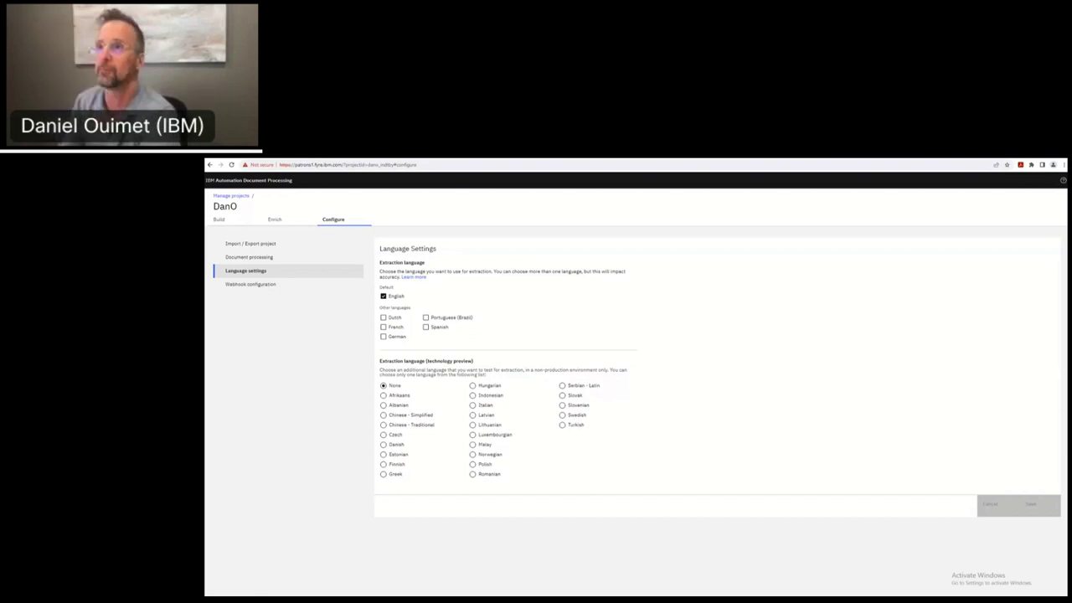
Restore the browser from its maximized size and arrange it beside the Datacap Studio window so both are visible
double_click(509, 159)
left_click_drag(498, 207, 749, 181)
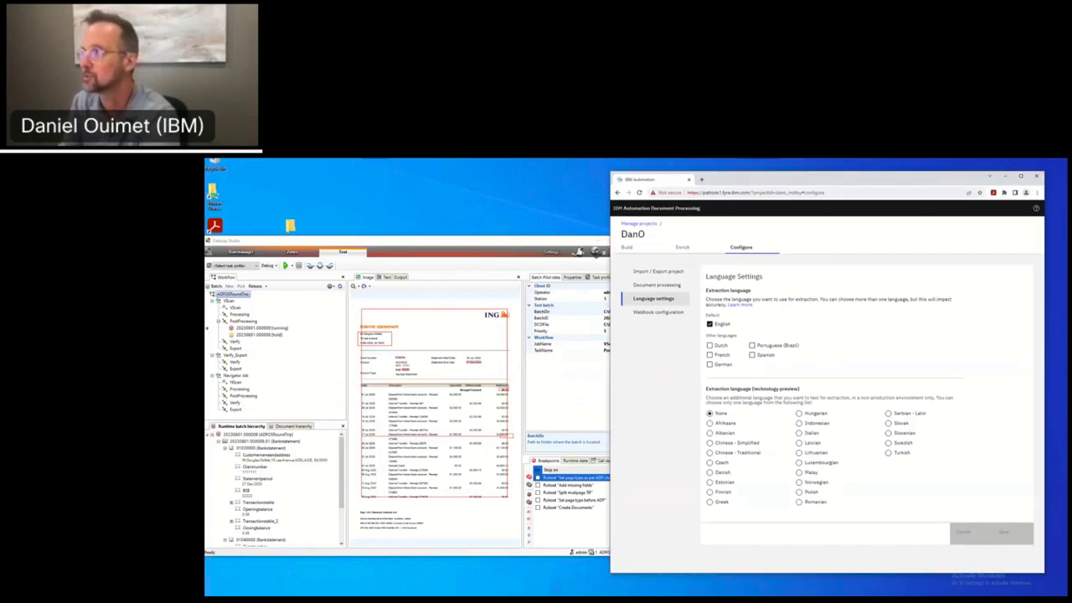
mouse_move(779, 178)
left_mouse_down()
mouse_move(801, 157)
mouse_move(780, 158)
left_mouse_up()
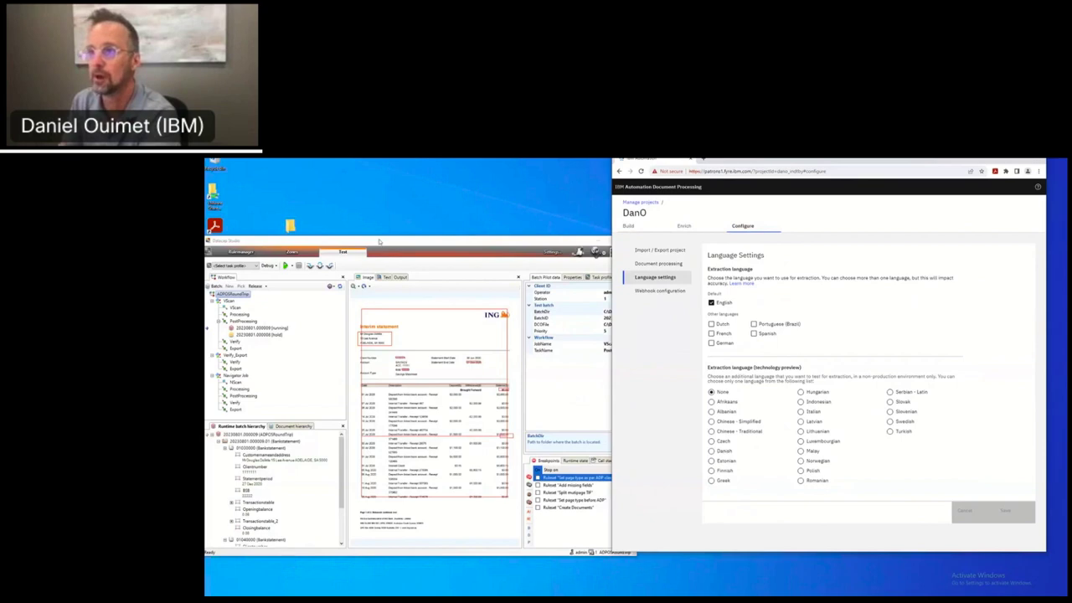
mouse_move(379, 242)
left_mouse_down()
mouse_move(391, 237)
mouse_move(376, 252)
left_mouse_up()
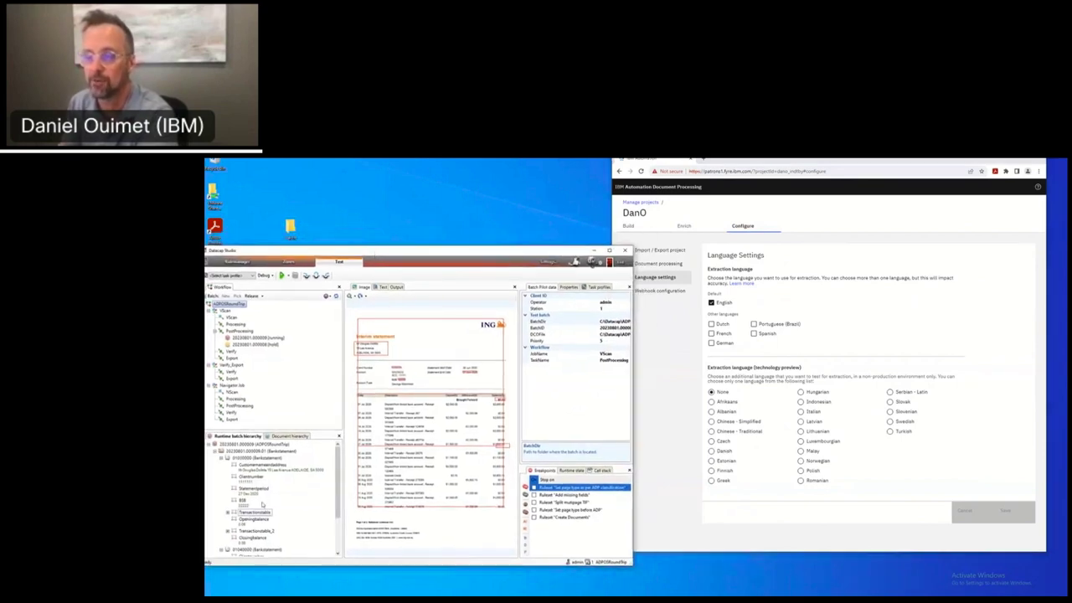